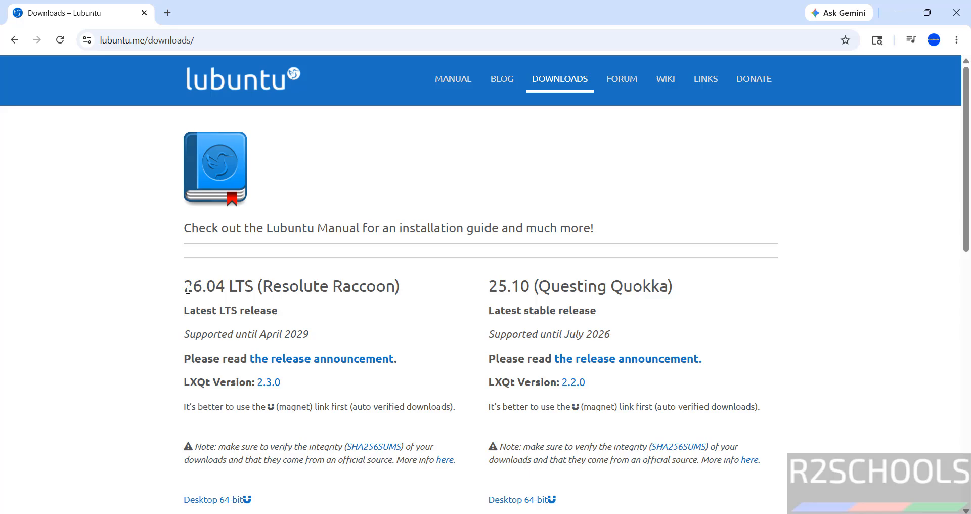
# - Scroll the Lubuntu downloads page down to the 26.04 LTS Desktop 64-bit links
pyautogui.scroll(-3, 242, 338)
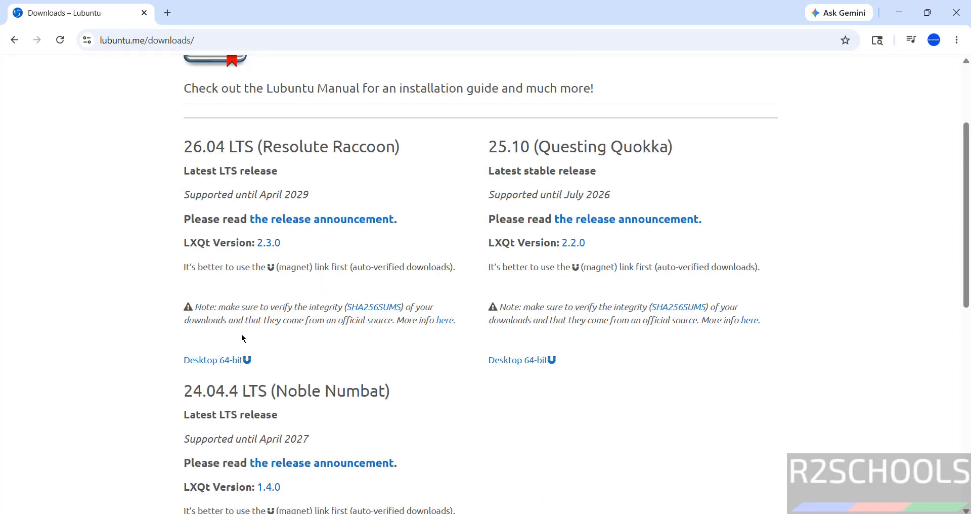
# - Start the Lubuntu 26.04 Desktop 64-bit download, then cancel it and remove it from history
pyautogui.click(207, 360)
pyautogui.hotkey('ctrl', 'j')
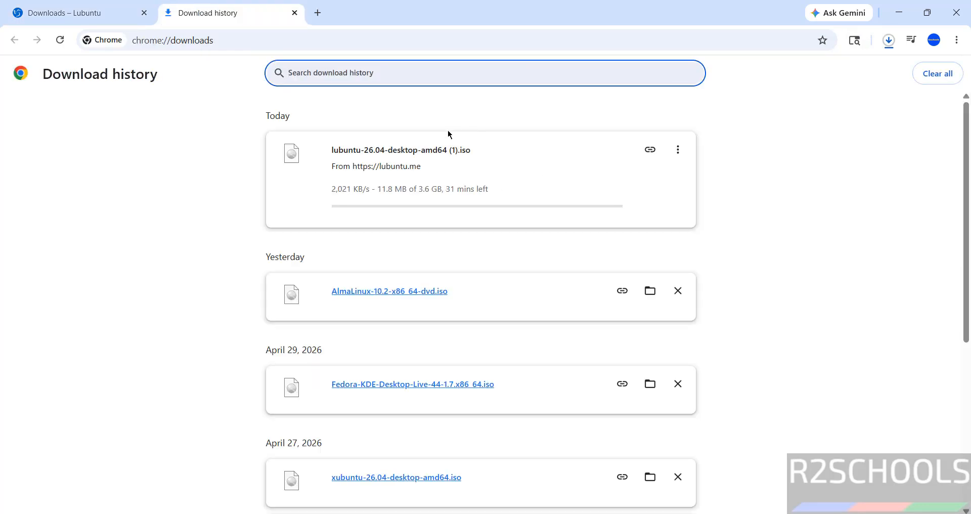
pyautogui.click(678, 149)
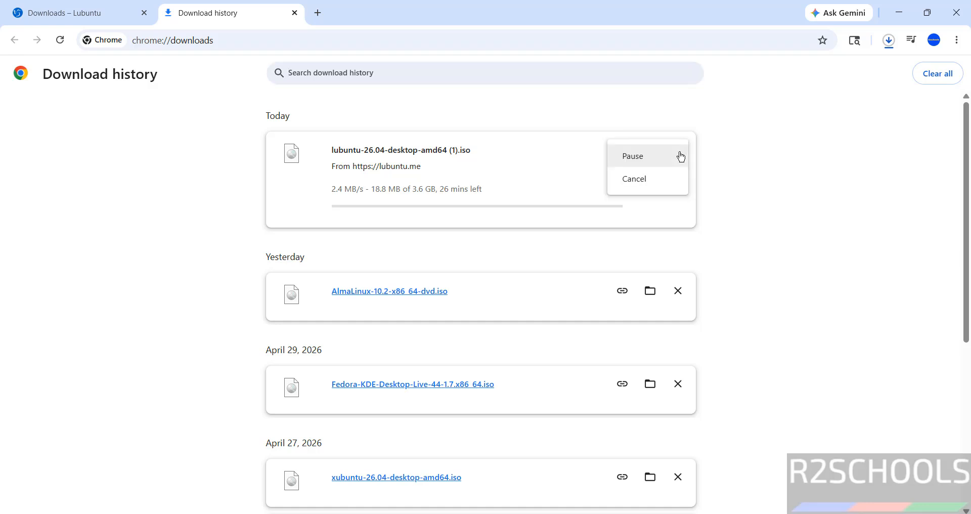
pyautogui.click(665, 181)
pyautogui.click(678, 149)
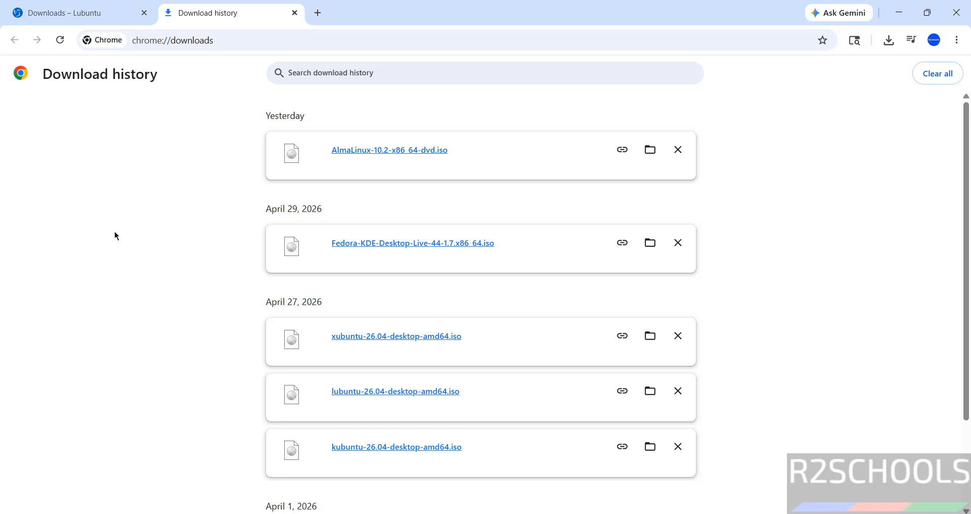
pyautogui.click(57, 7)
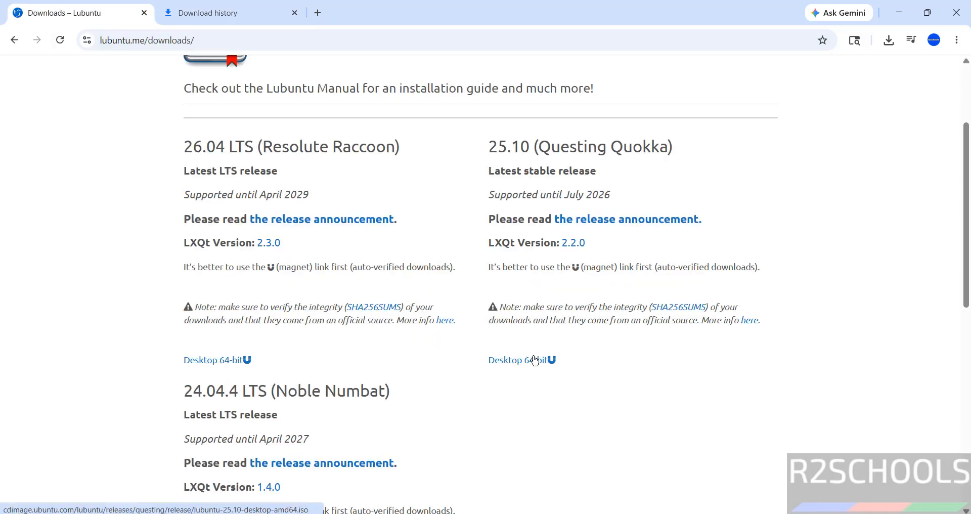
# - Launch Oracle VirtualBox from the Start search for 'virtual'
pyautogui.press('super')
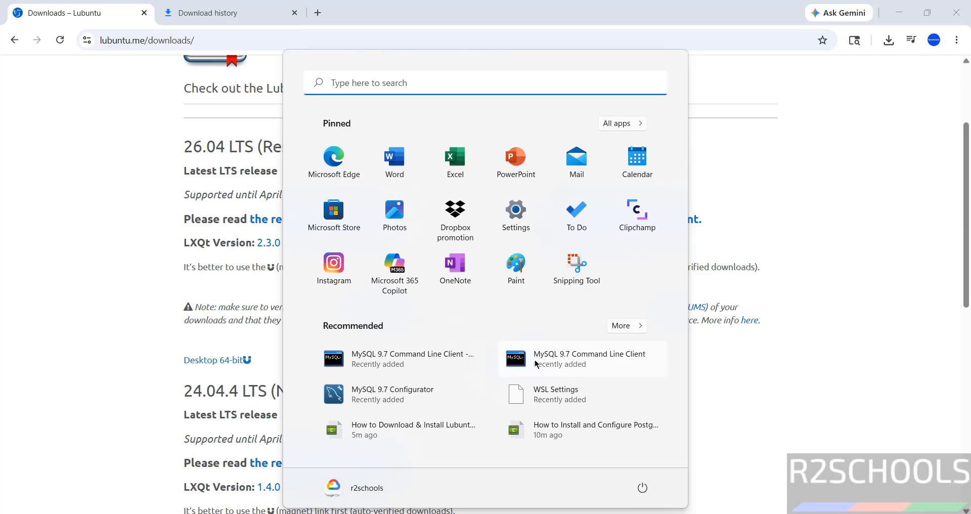
pyautogui.write('virtual')
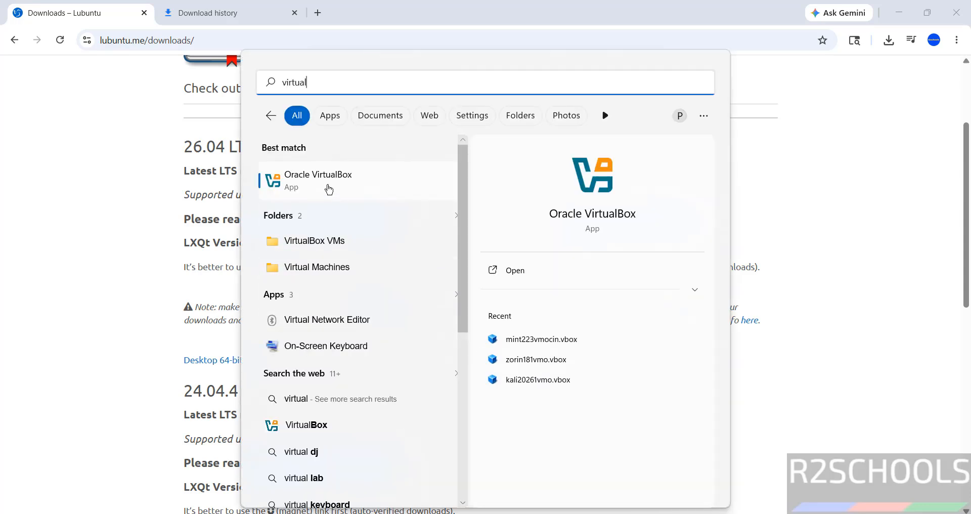
pyautogui.click(328, 189)
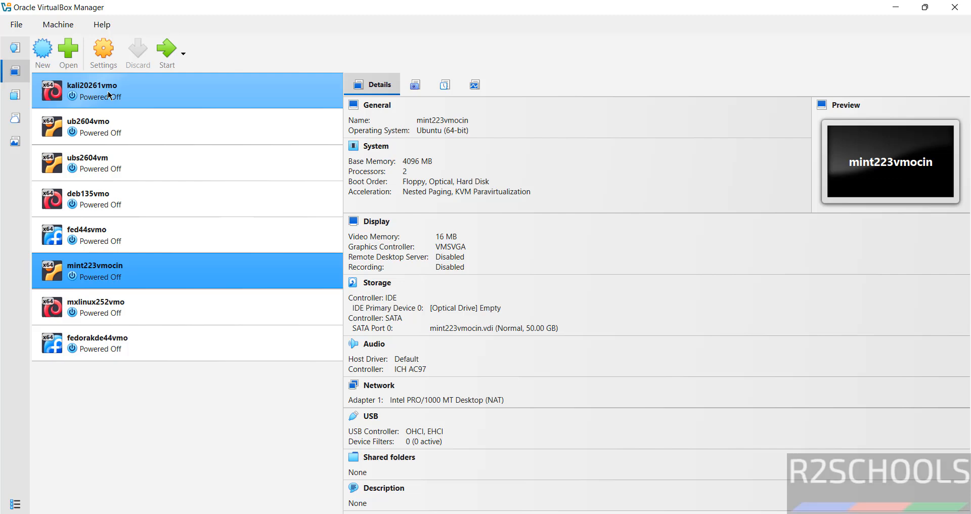
# - Start a new virtual machine named lub2604vm
pyautogui.click(52, 32)
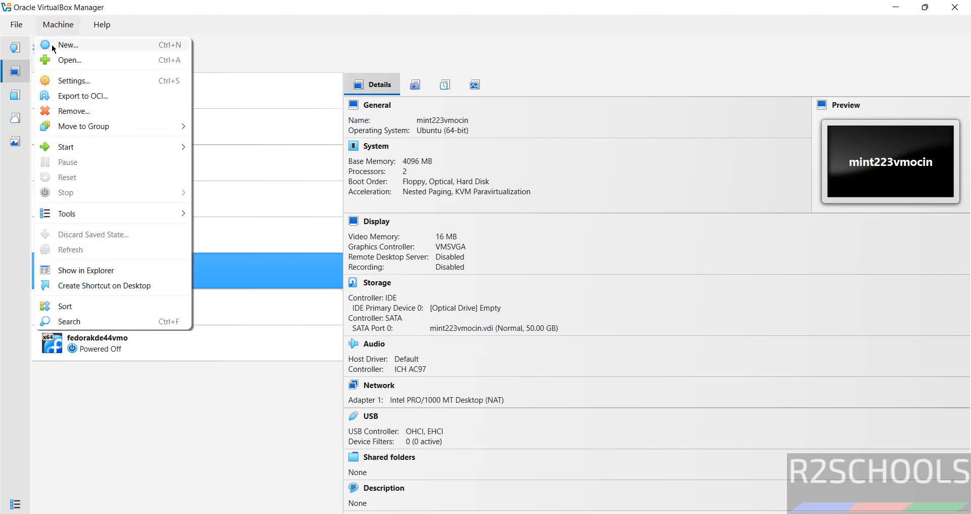
pyautogui.click(53, 46)
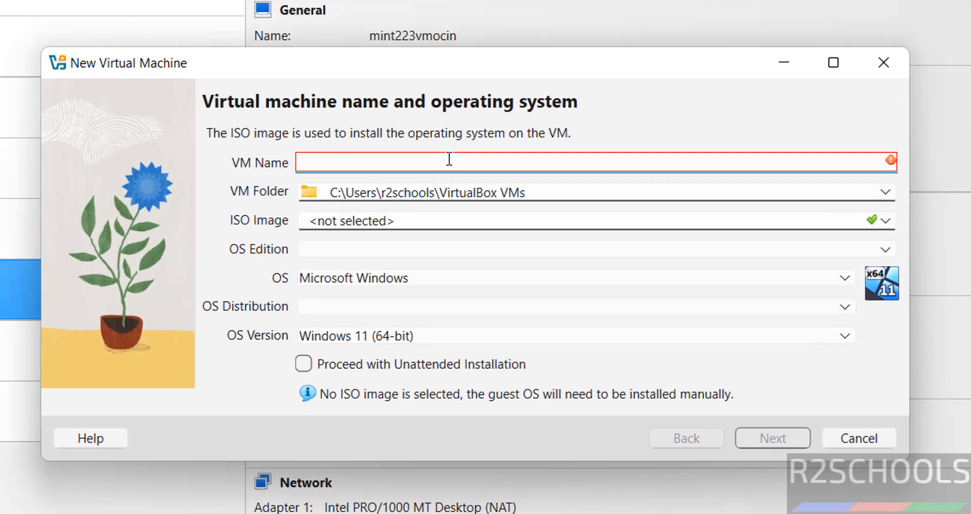
pyautogui.write('lub')
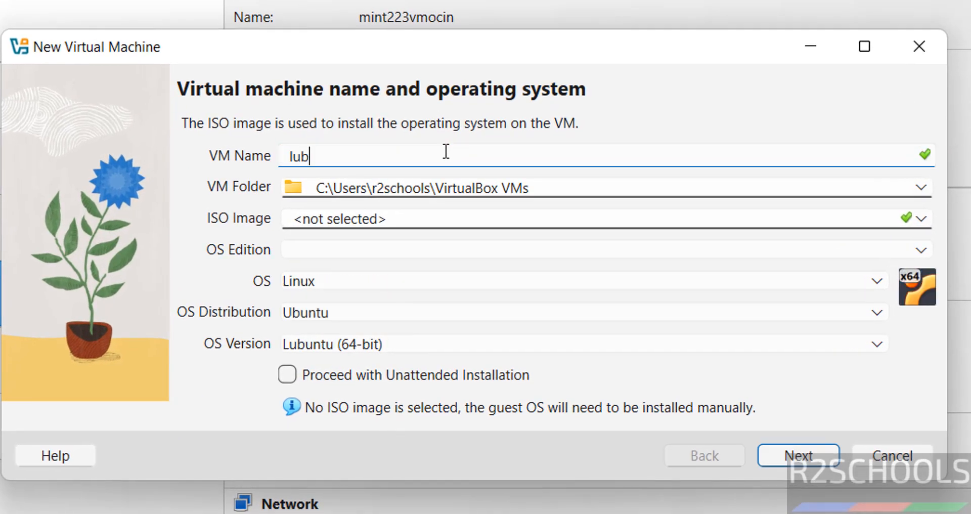
pyautogui.write('2604vm')
pyautogui.hotkey('ctrl', 'a')
pyautogui.hotkey('ctrl', 'c')
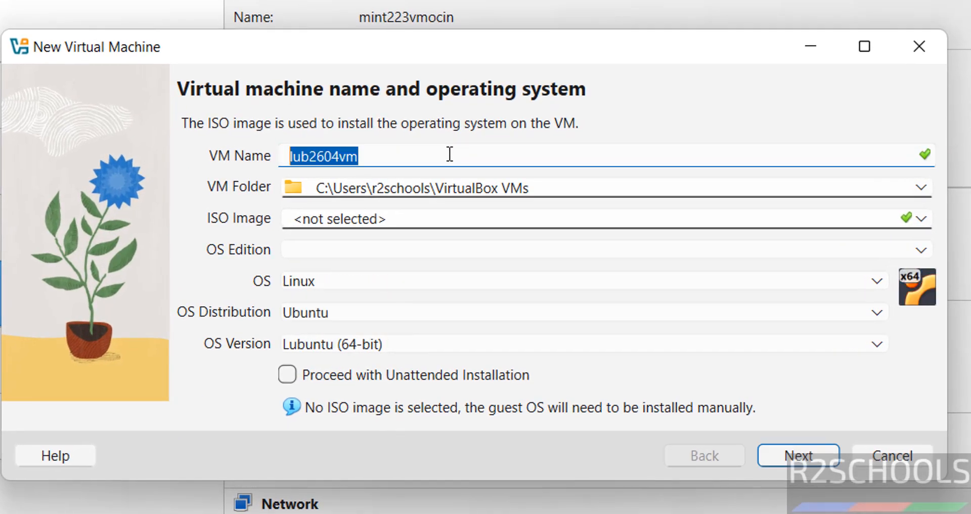
# - Create a new lub2604vm folder under E:\VMS and use it as the VM folder
pyautogui.click(647, 186)
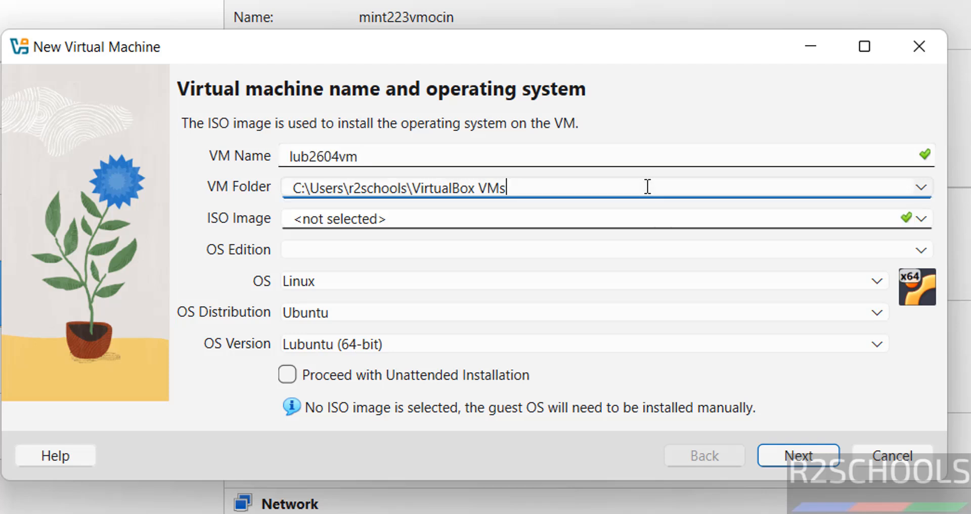
pyautogui.click(920, 187)
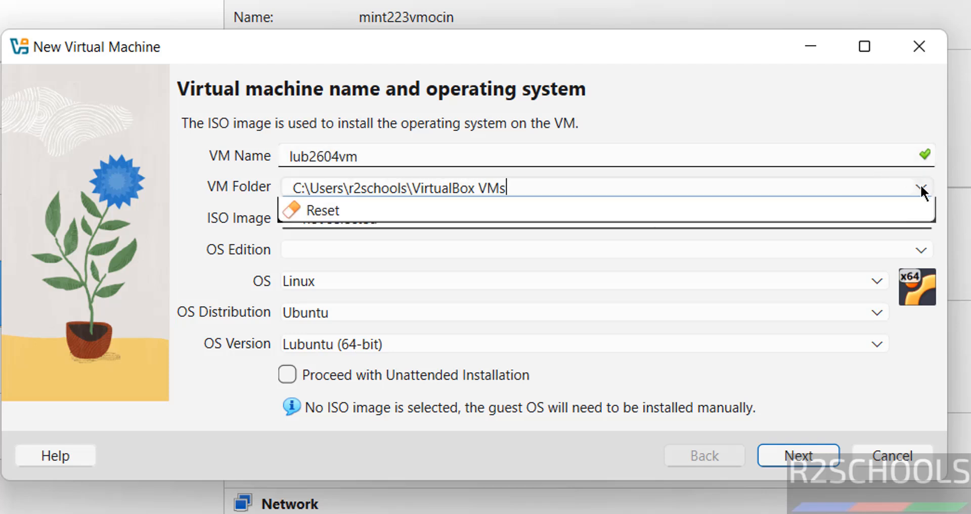
pyautogui.click(777, 190)
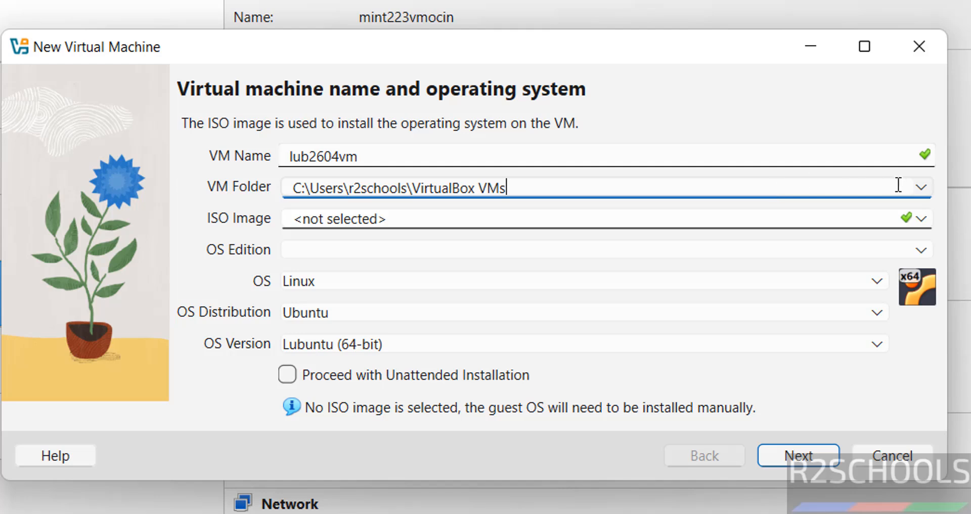
pyautogui.click(921, 188)
pyautogui.click(569, 233)
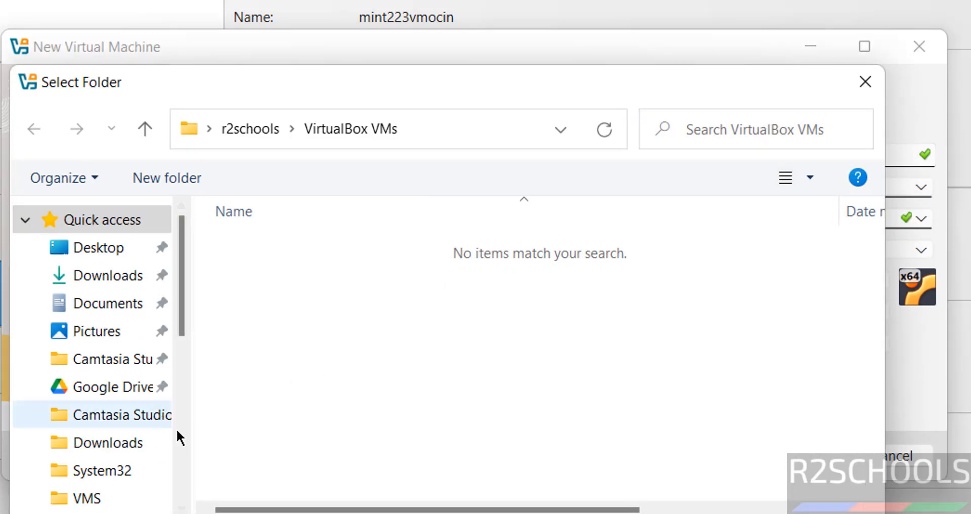
pyautogui.click(180, 454)
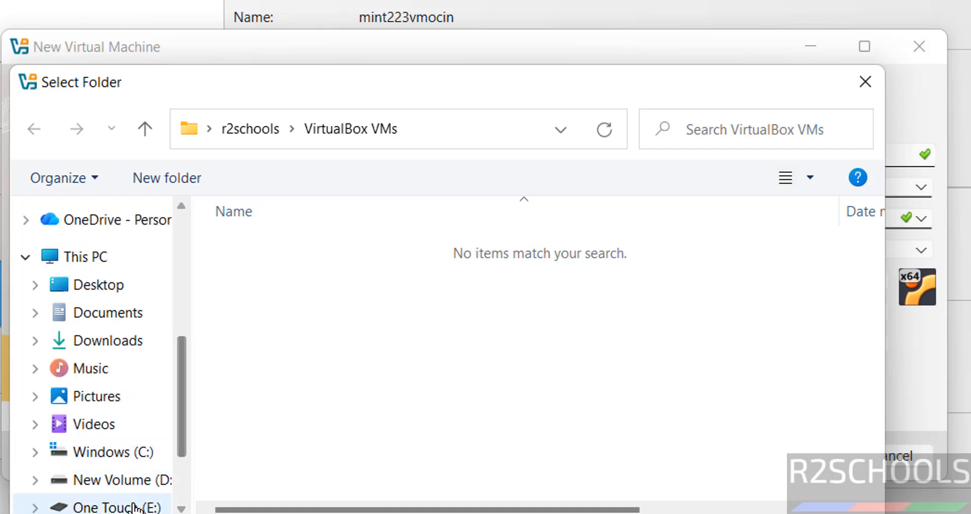
pyautogui.click(116, 507)
pyautogui.doubleClick(256, 494)
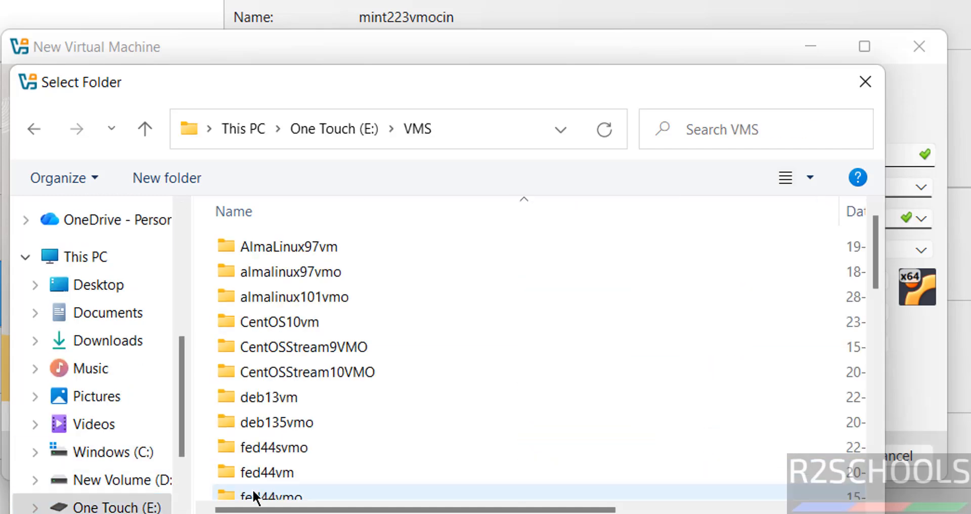
pyautogui.click(154, 175)
pyautogui.hotkey('ctrl', 'v')
pyautogui.press('Return')
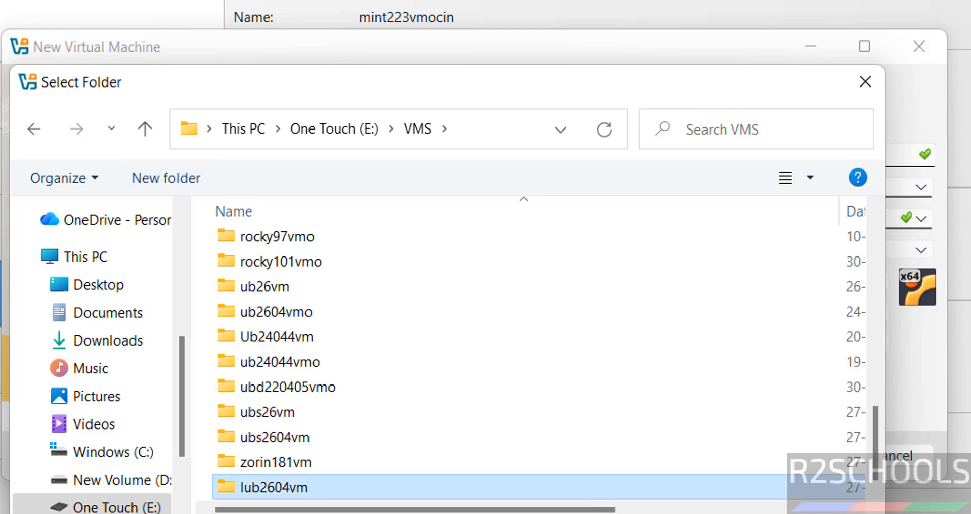
pyautogui.press('Return')
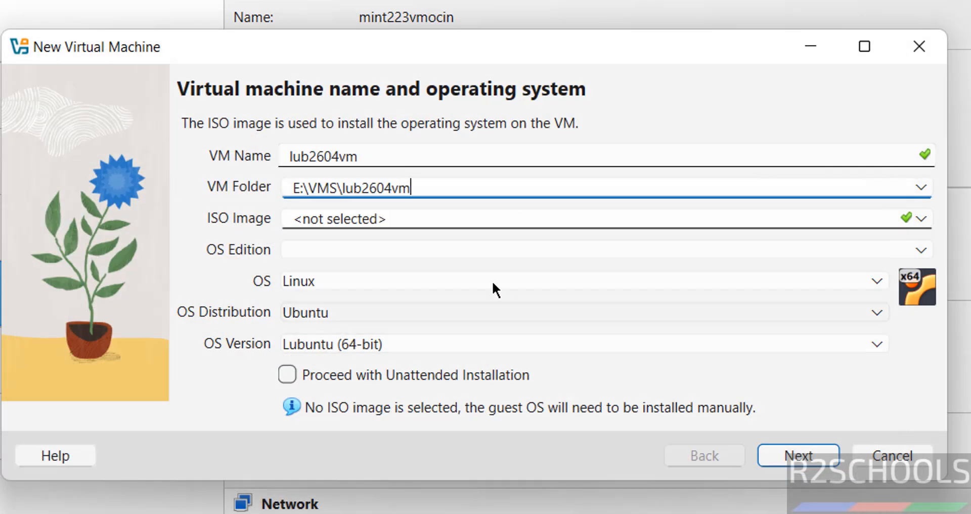
# - Attach lubuntu-26.04-desktop-amd64.iso from disk as the VM's ISO image
pyautogui.click(921, 220)
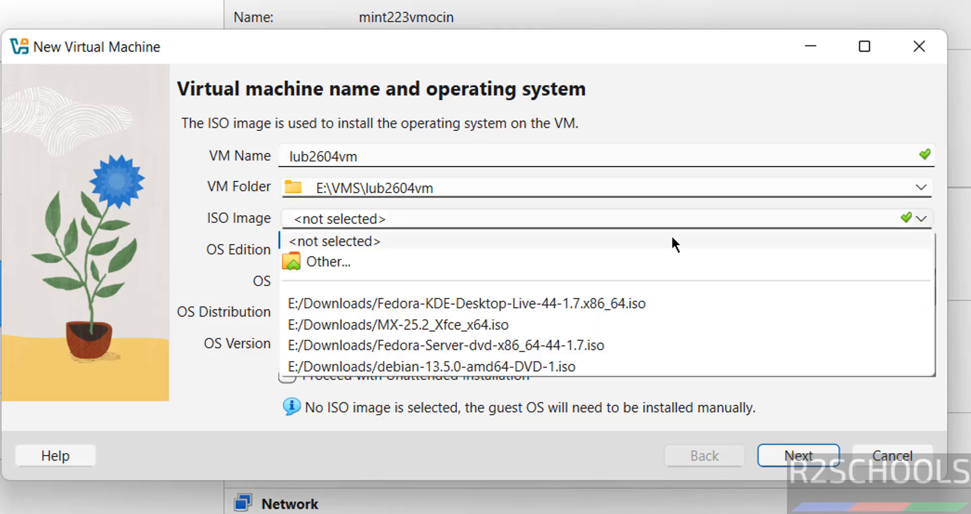
pyautogui.click(430, 263)
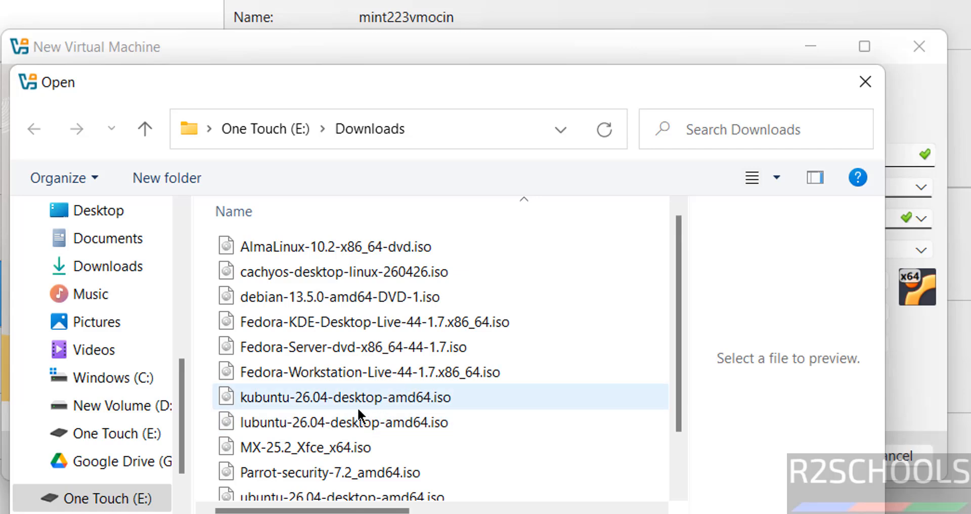
pyautogui.click(341, 423)
pyautogui.click(714, 512)
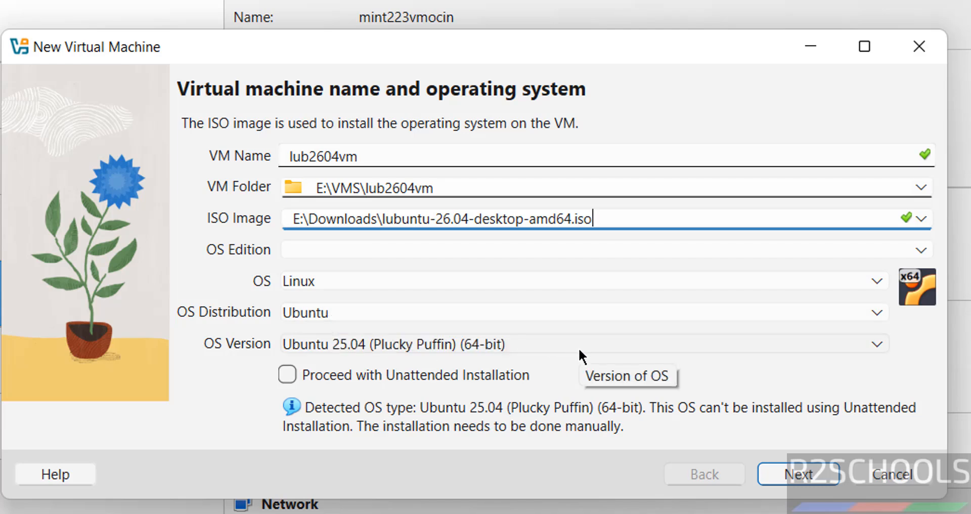
# - Set the OS version to Lubuntu (64-bit) and continue to the hardware page
pyautogui.click(381, 349)
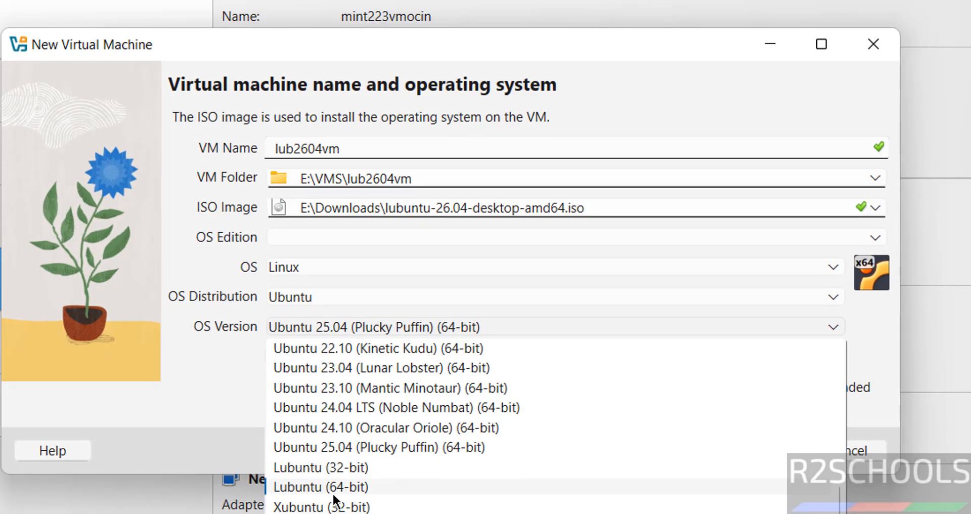
pyautogui.click(333, 493)
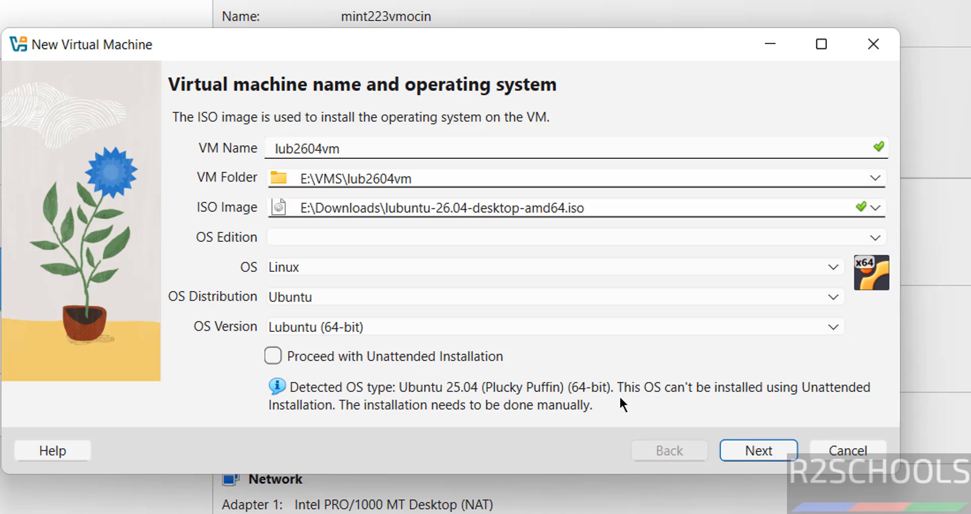
pyautogui.click(754, 457)
# - Give the VM 4096 MB memory, 2 CPUs and a 50 GB disk, then review the summary
pyautogui.doubleClick(792, 167)
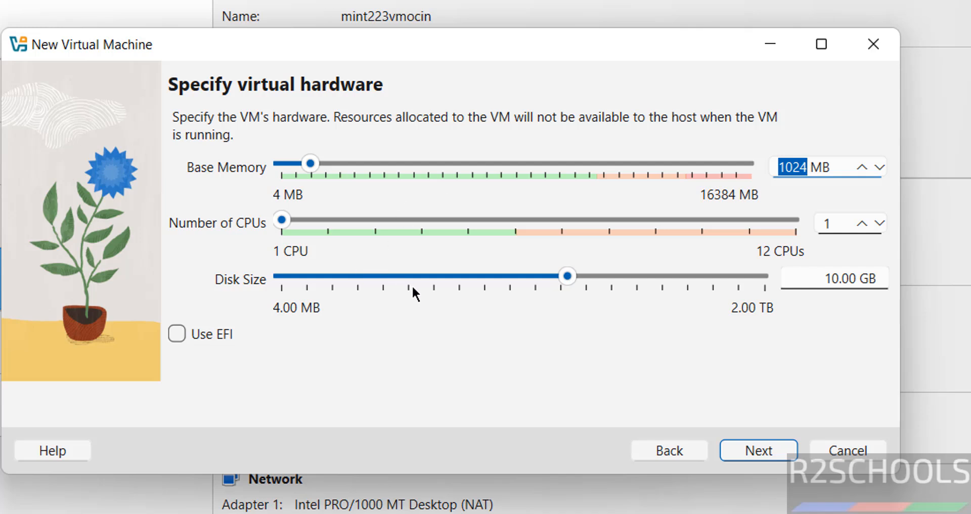
pyautogui.write('4096')
pyautogui.press('Tab')
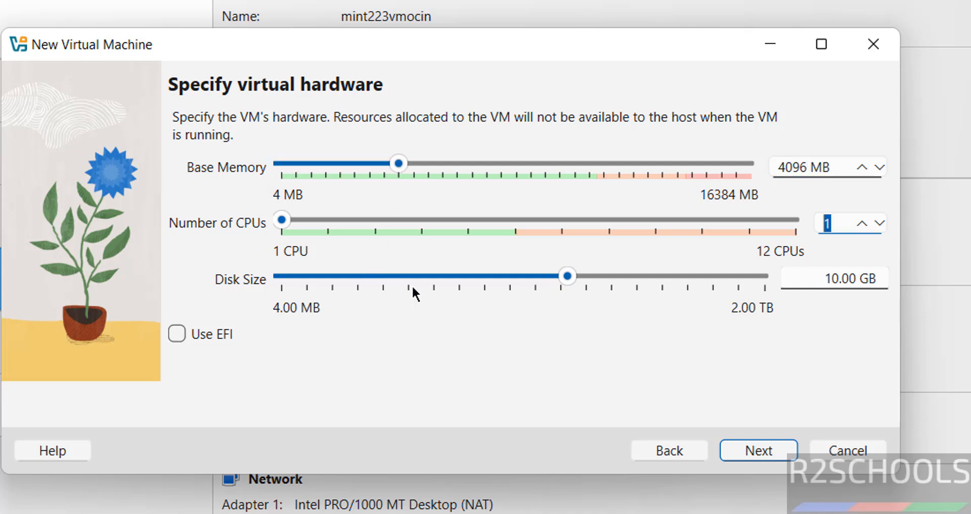
pyautogui.write('2')
pyautogui.press('Tab')
pyautogui.press('Tab')
pyautogui.press('Tab')
pyautogui.press('Tab')
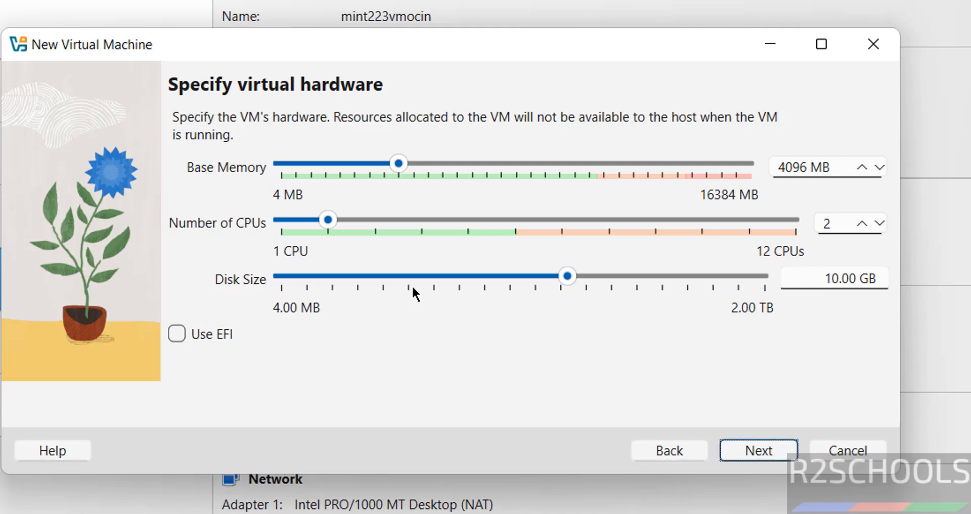
pyautogui.click(832, 278)
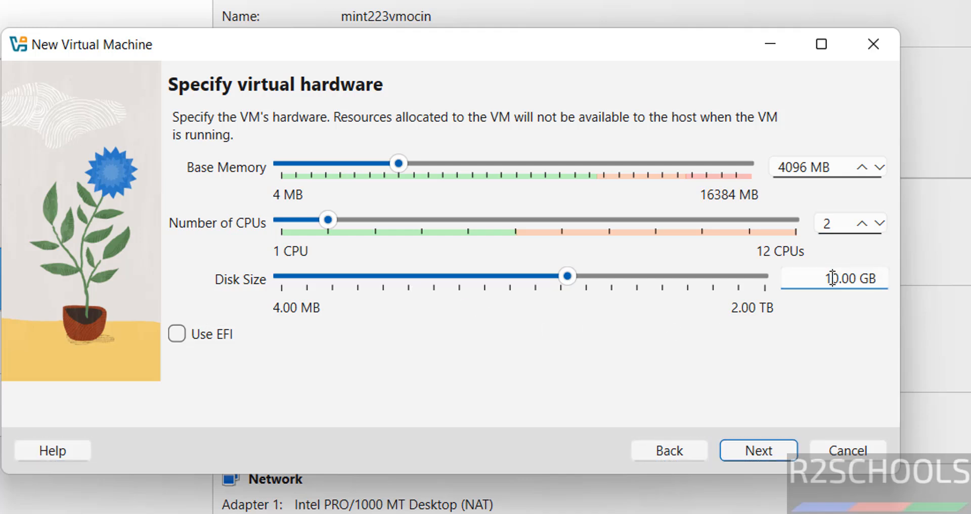
pyautogui.press('BackSpace')
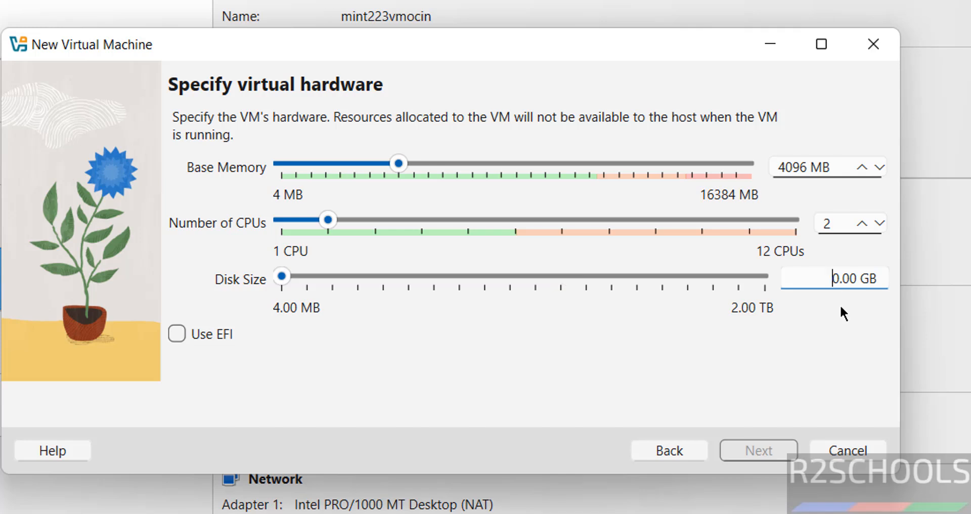
pyautogui.write('5')
pyautogui.click(758, 450)
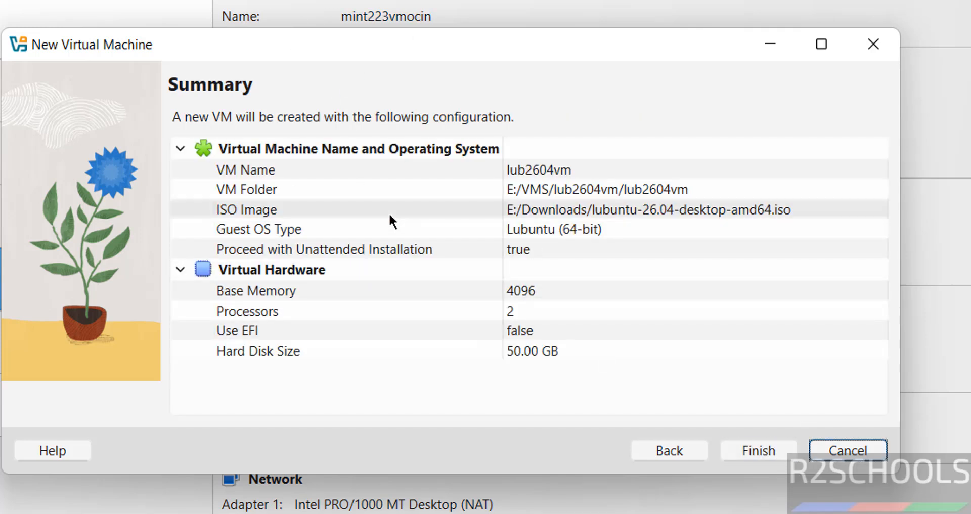
# - Finish the wizard to create the lub2604vm machine
pyautogui.click(664, 447)
pyautogui.click(738, 446)
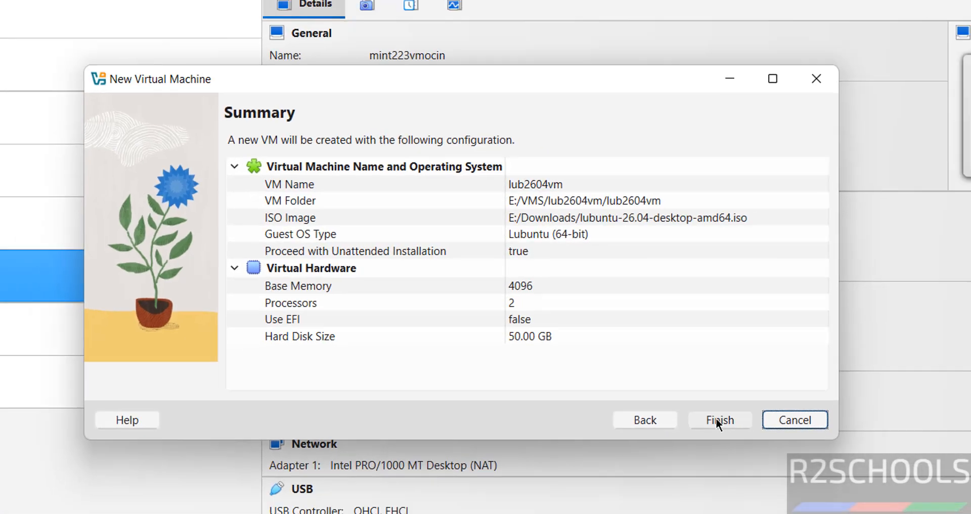
pyautogui.click(718, 419)
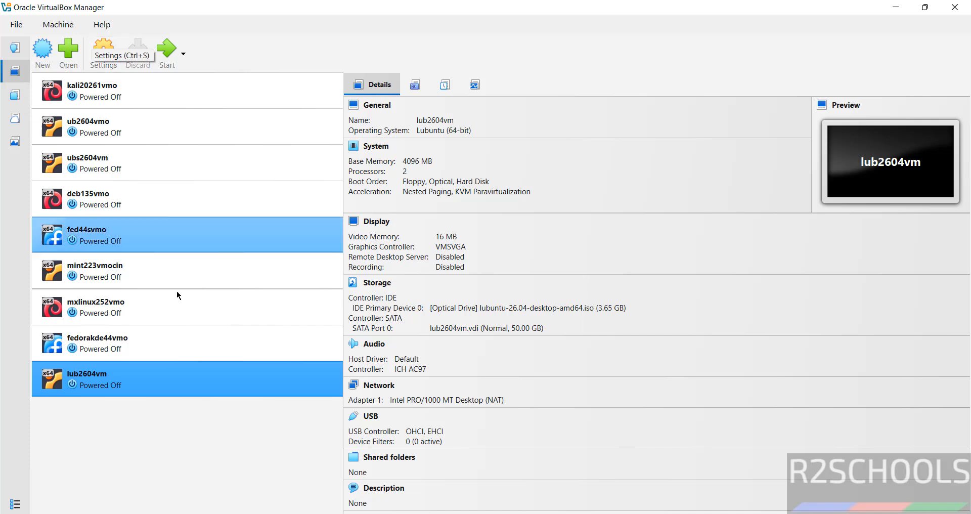
# - Power on lub2604vm from the toolbar so it boots to the GRUB menu
pyautogui.rightClick(125, 378)
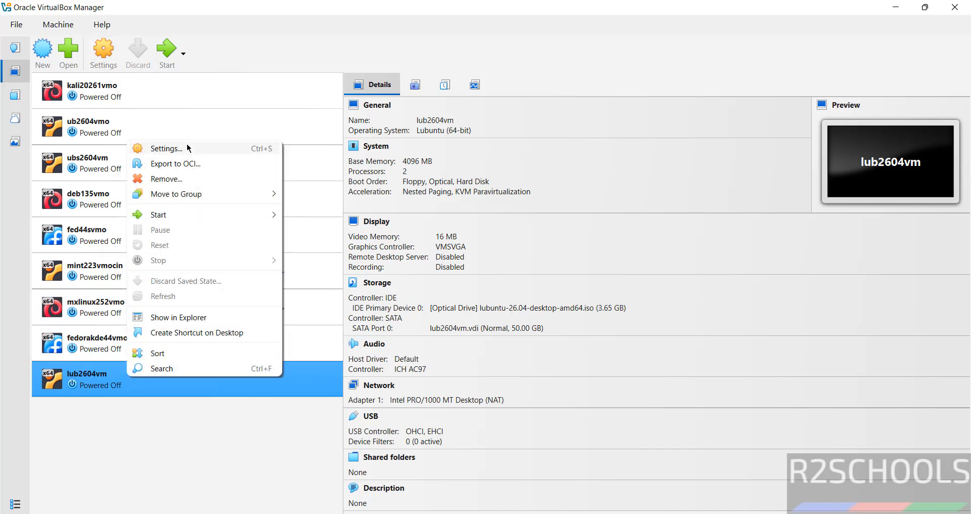
pyautogui.click(258, 26)
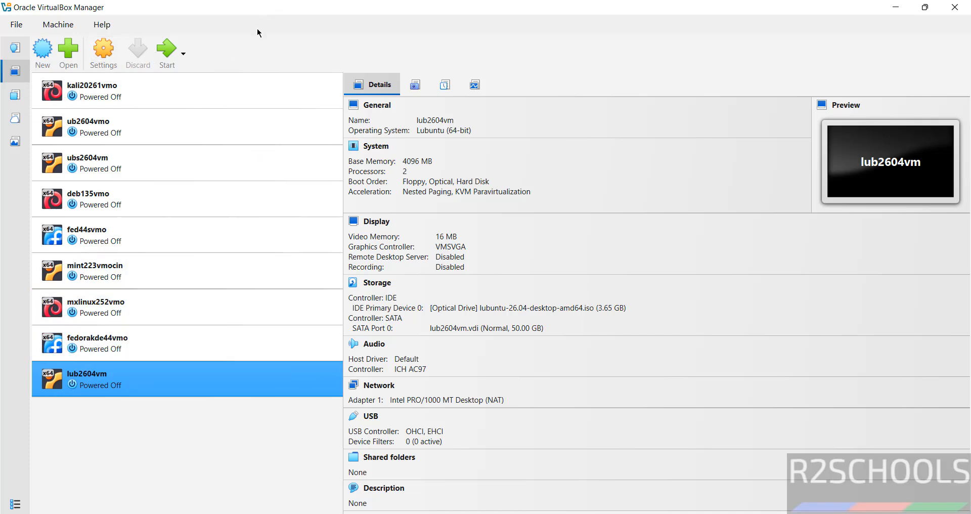
pyautogui.click(72, 28)
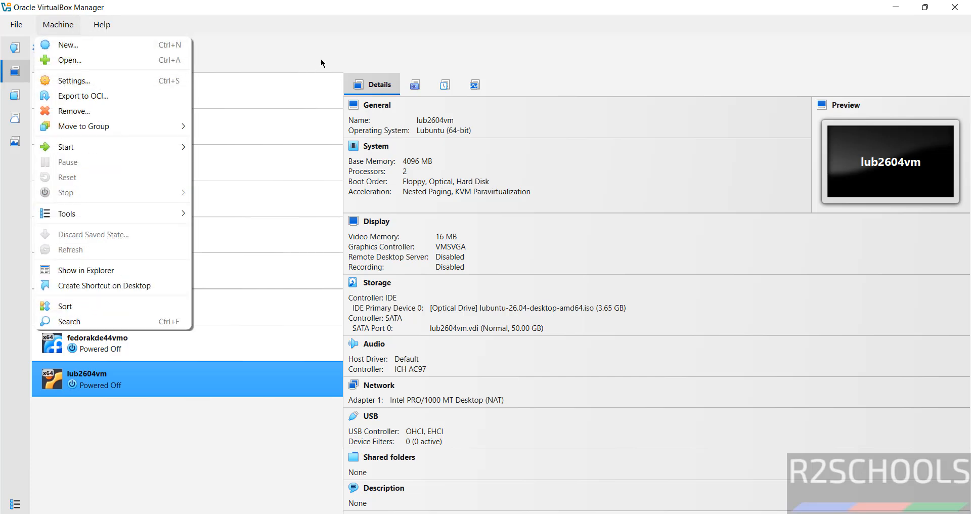
pyautogui.click(333, 47)
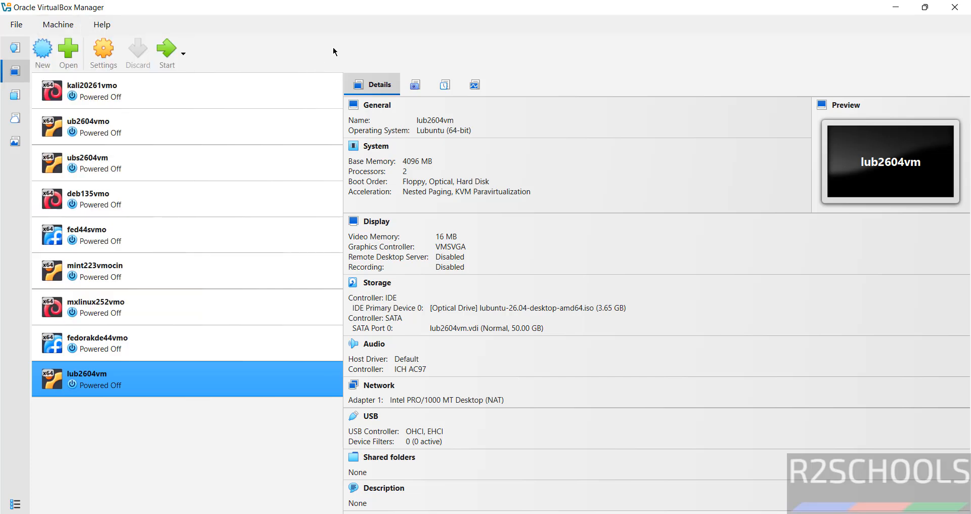
pyautogui.click(172, 51)
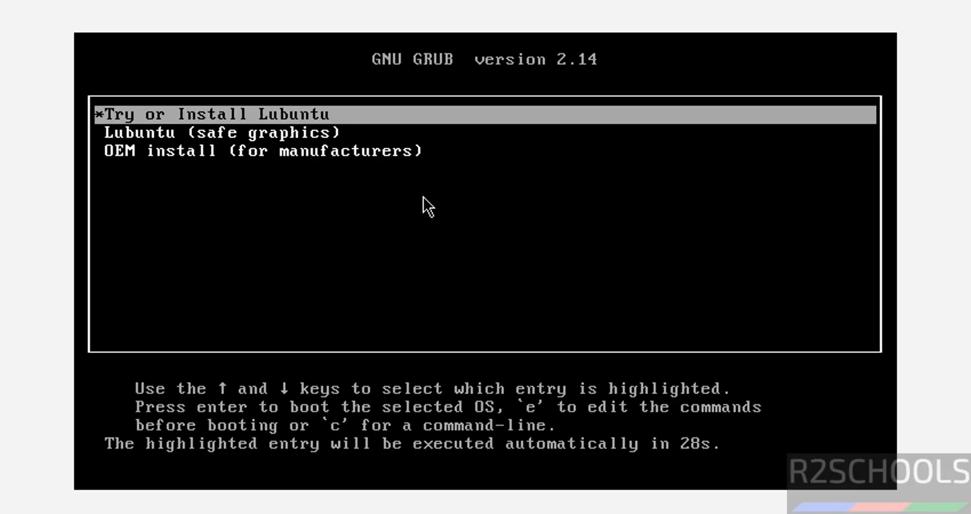
# - Boot the 'Try or Install Lubuntu' entry from the GRUB menu
pyautogui.press('Down')
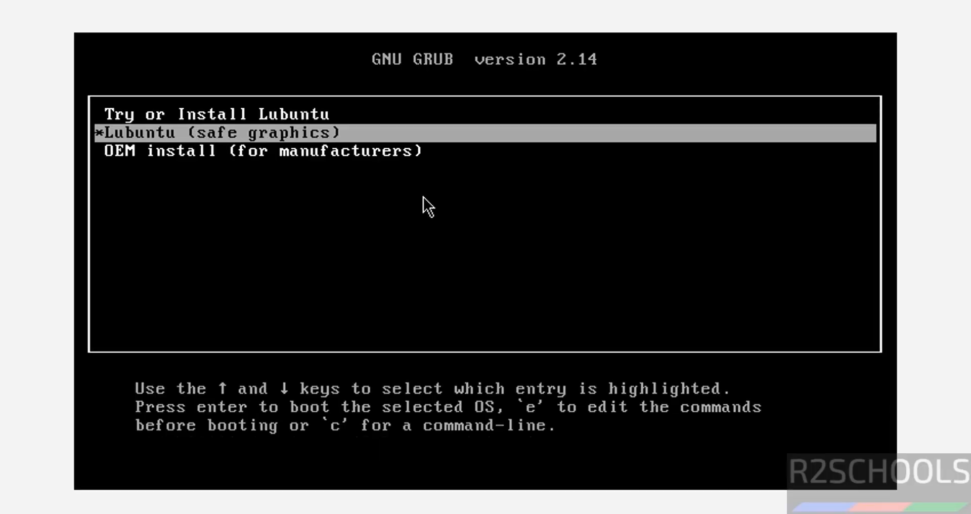
pyautogui.press('Up')
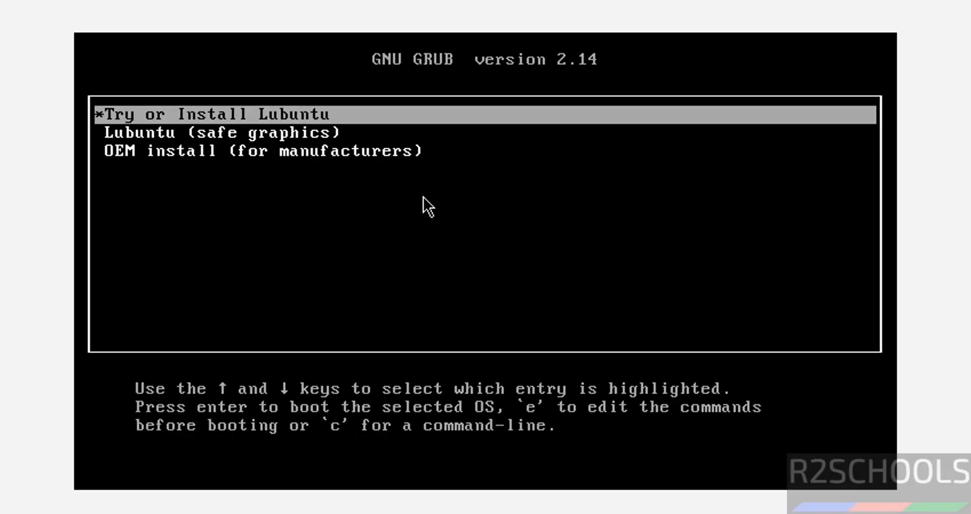
pyautogui.press('Return')
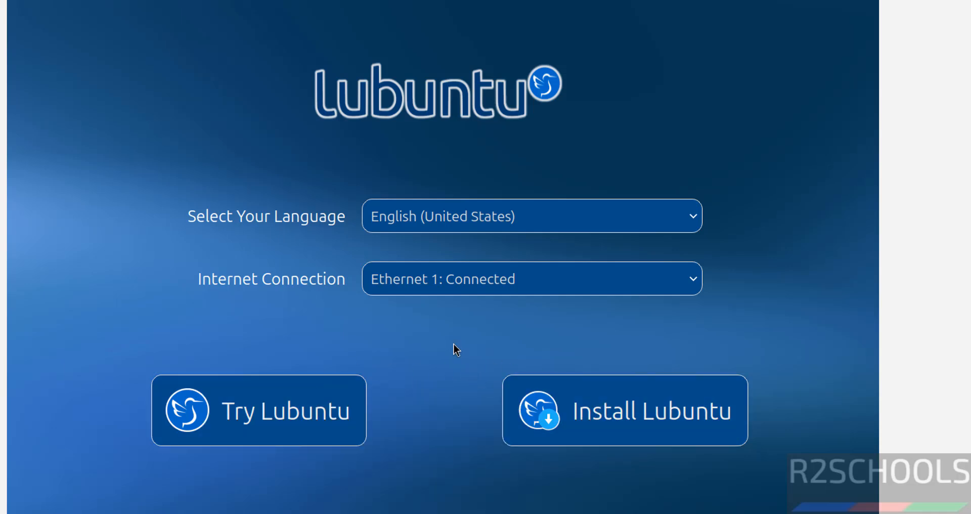
# - Keep English (United States) and the Ethernet 1 connection, then launch Install Lubuntu
pyautogui.click(406, 223)
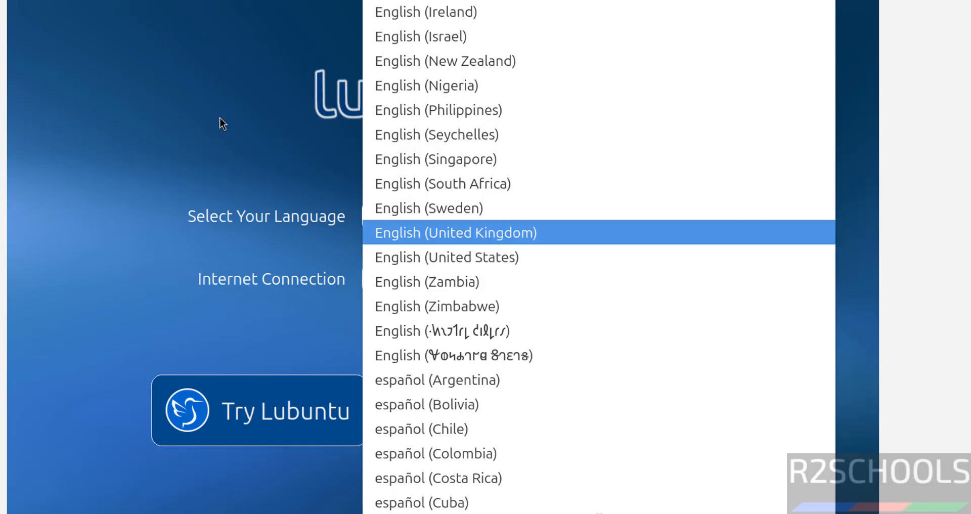
pyautogui.click(220, 102)
pyautogui.click(433, 288)
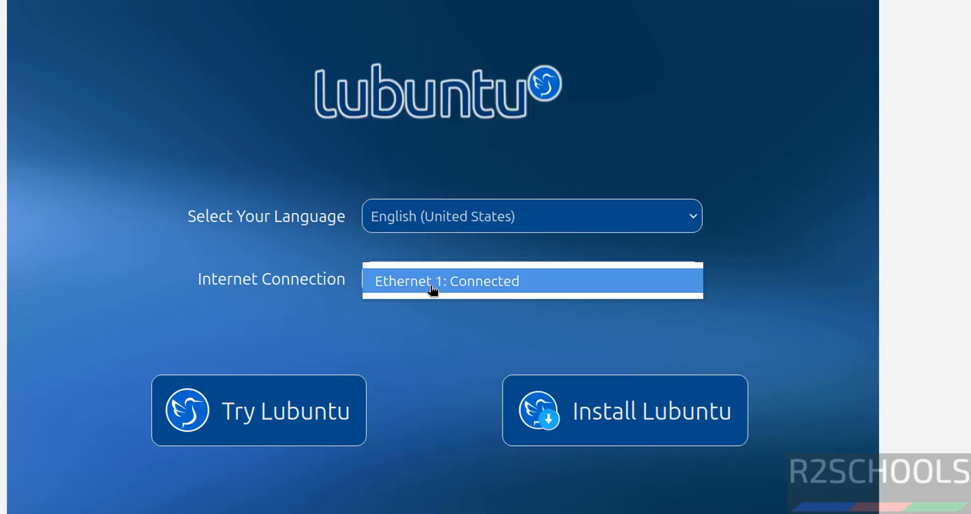
pyautogui.click(136, 266)
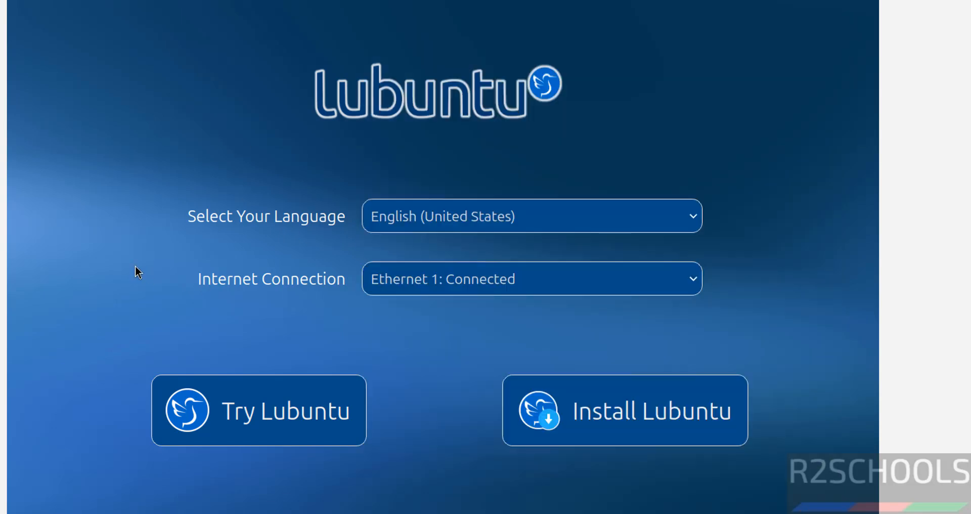
pyautogui.click(649, 411)
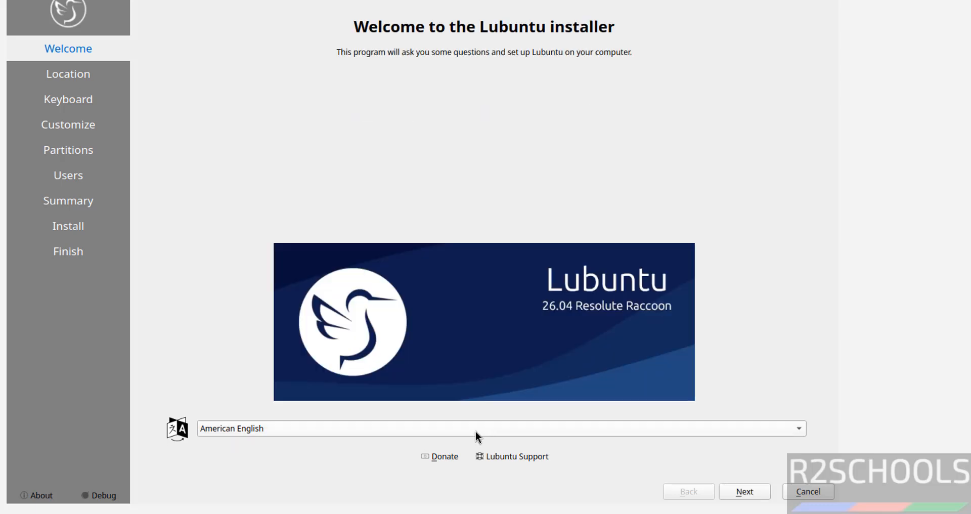
# - Keep American English as the installer language and continue to Location
pyautogui.click(475, 432)
pyautogui.click(177, 363)
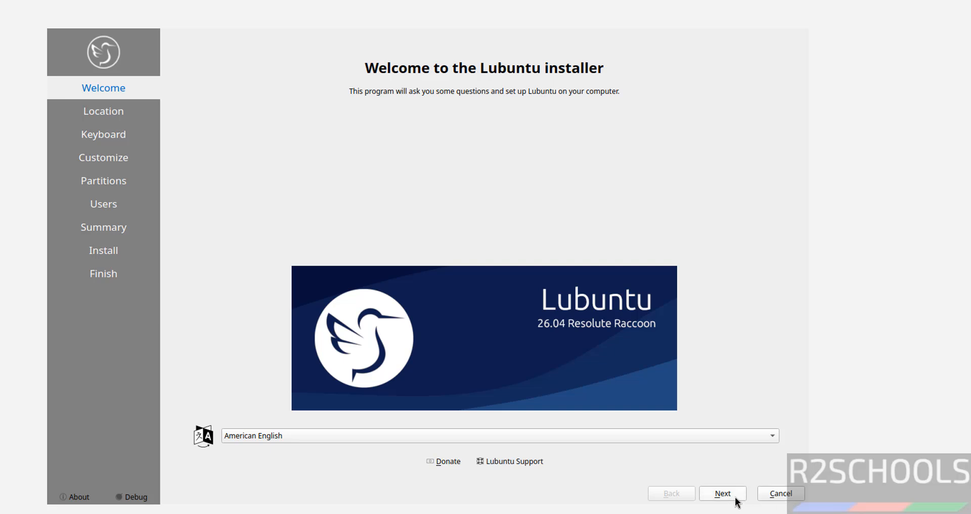
pyautogui.click(735, 497)
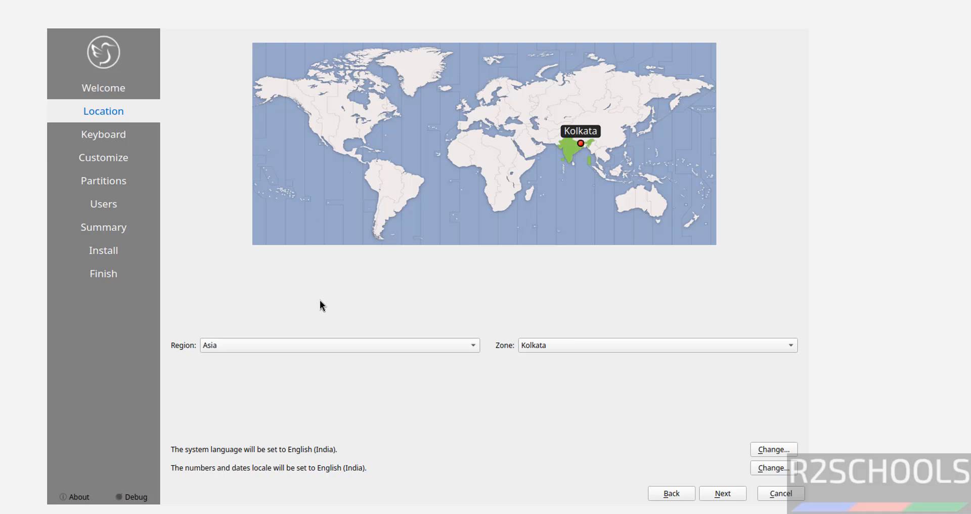
# - Keep the time zone at Asia/Kolkata and continue to the keyboard layout
pyautogui.click(234, 345)
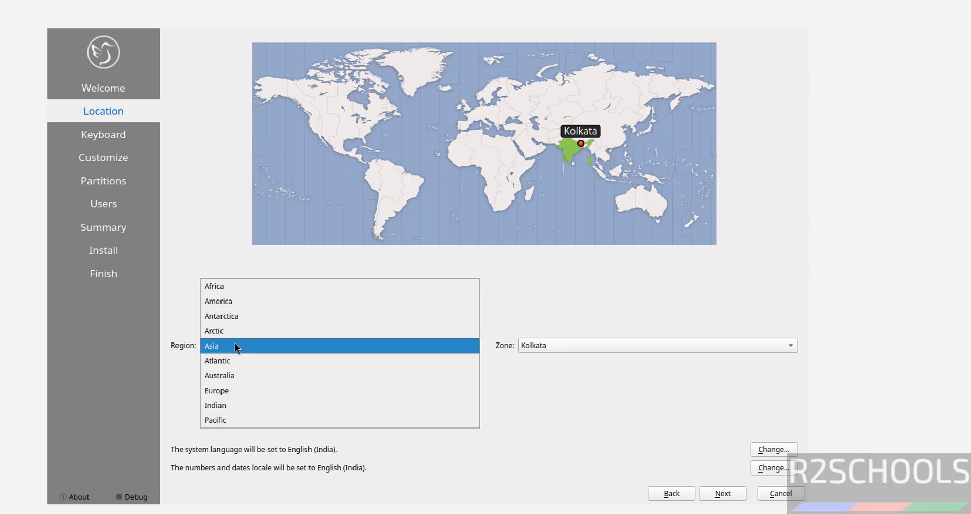
pyautogui.click(574, 329)
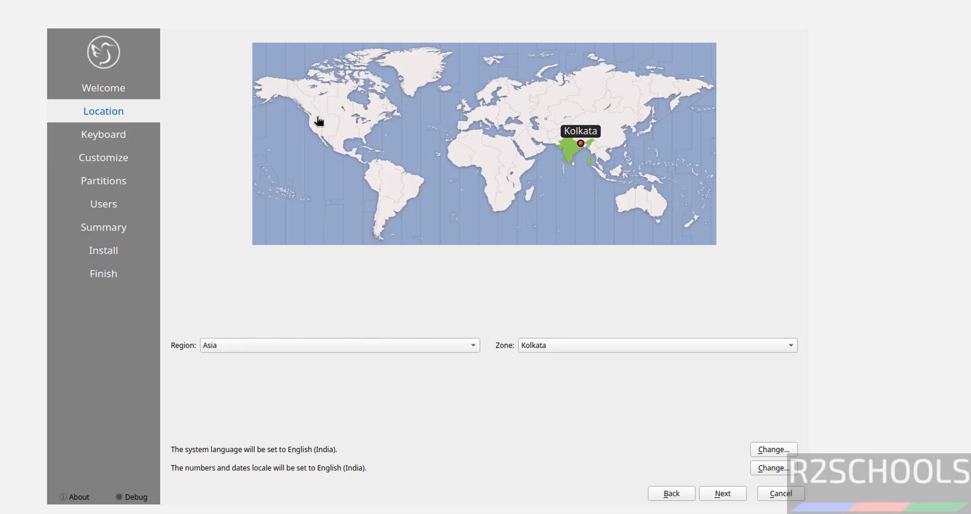
pyautogui.click(333, 133)
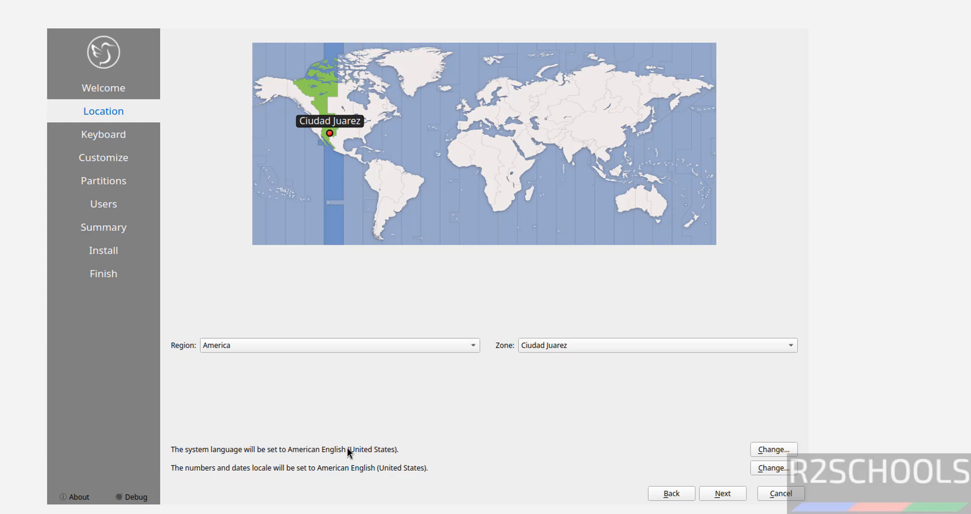
pyautogui.click(577, 173)
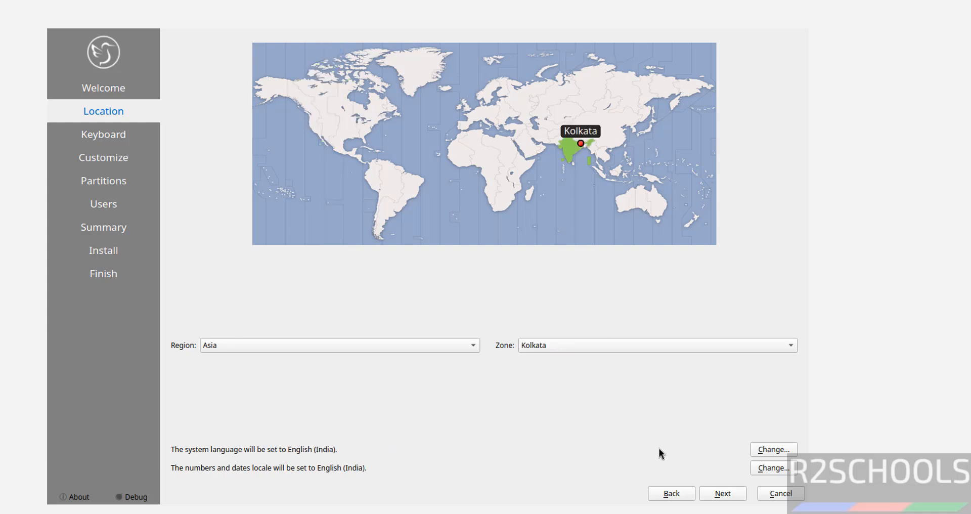
pyautogui.click(720, 498)
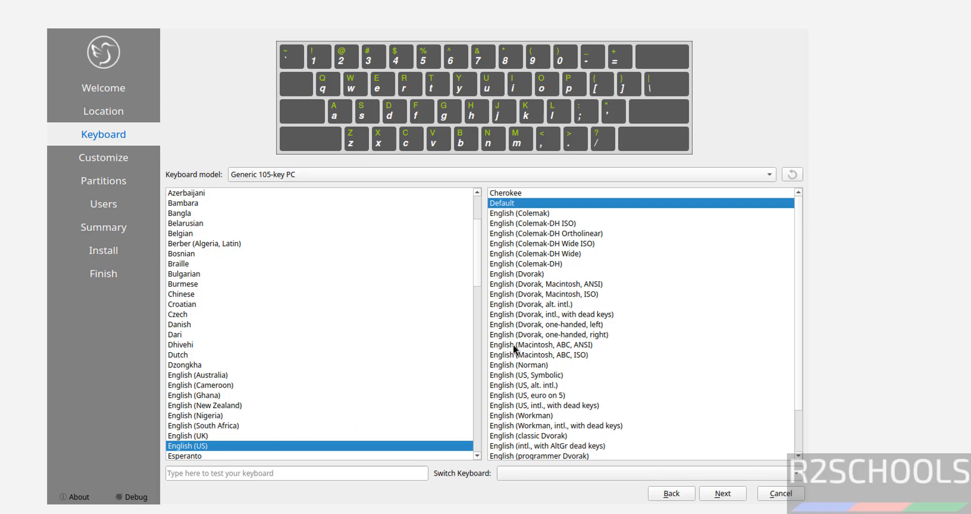
# - Accept the English (US) keyboard and keep Normal Installation with no extras selected
pyautogui.click(730, 491)
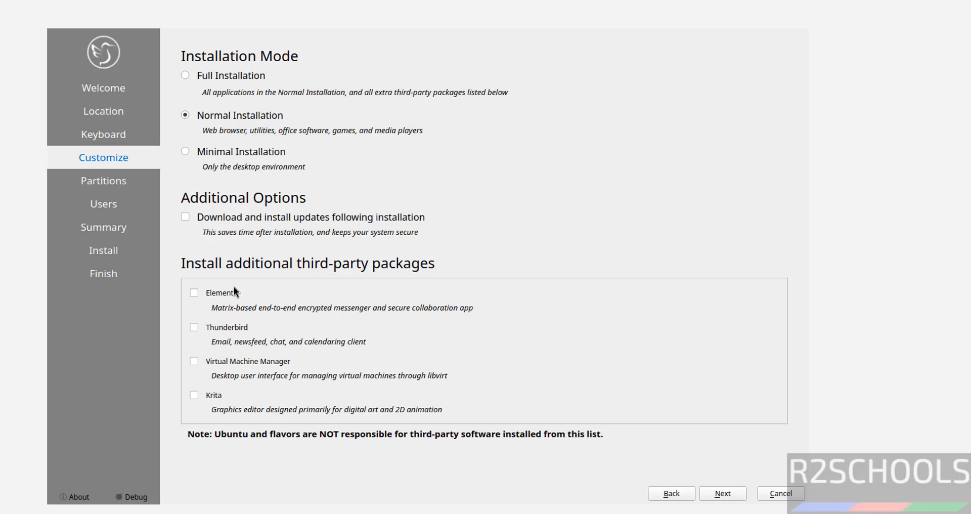
pyautogui.click(211, 75)
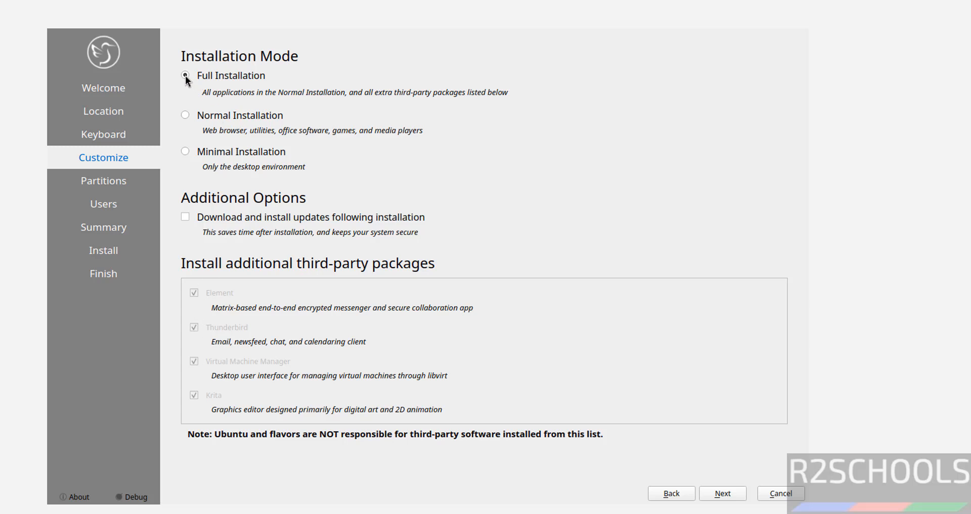
pyautogui.click(186, 153)
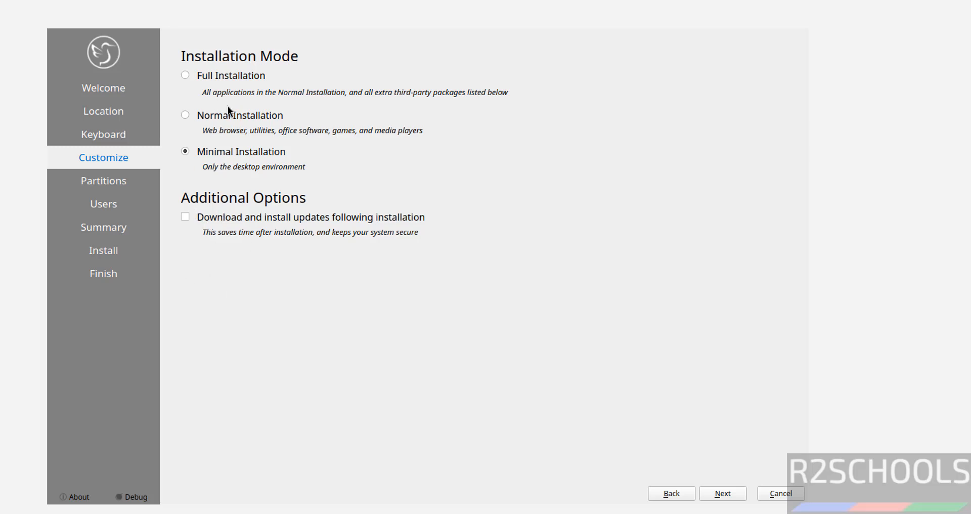
pyautogui.click(214, 115)
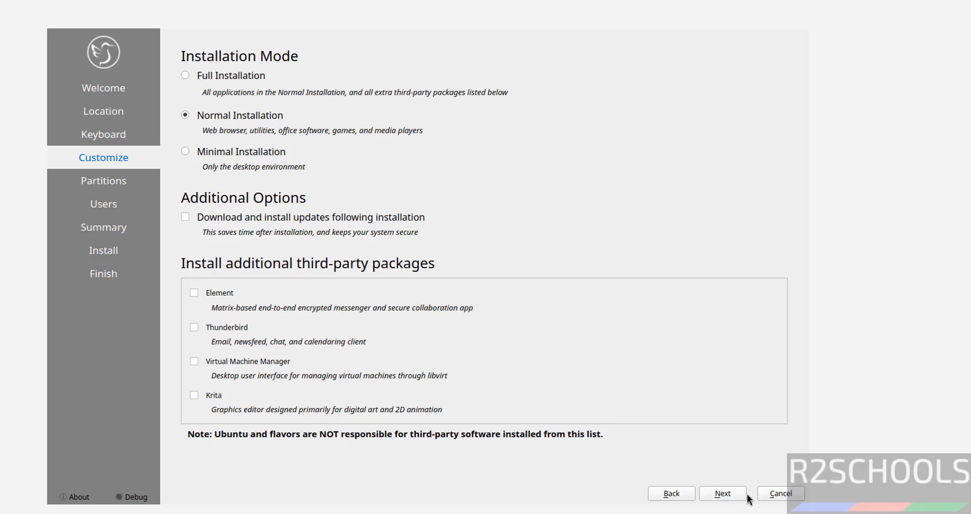
pyautogui.click(723, 494)
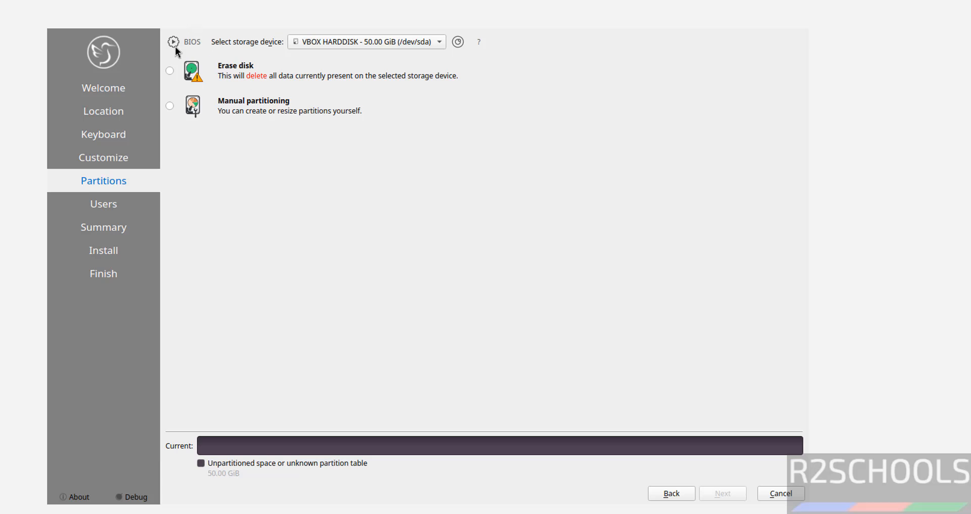
# - Choose Erase disk, enter the user's name, and set computer name kub26vm
pyautogui.click(170, 71)
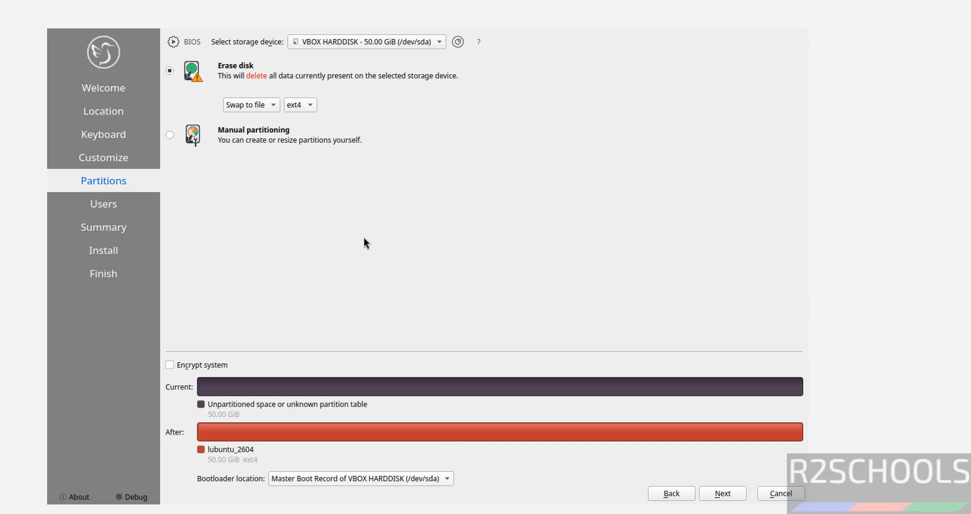
pyautogui.click(738, 494)
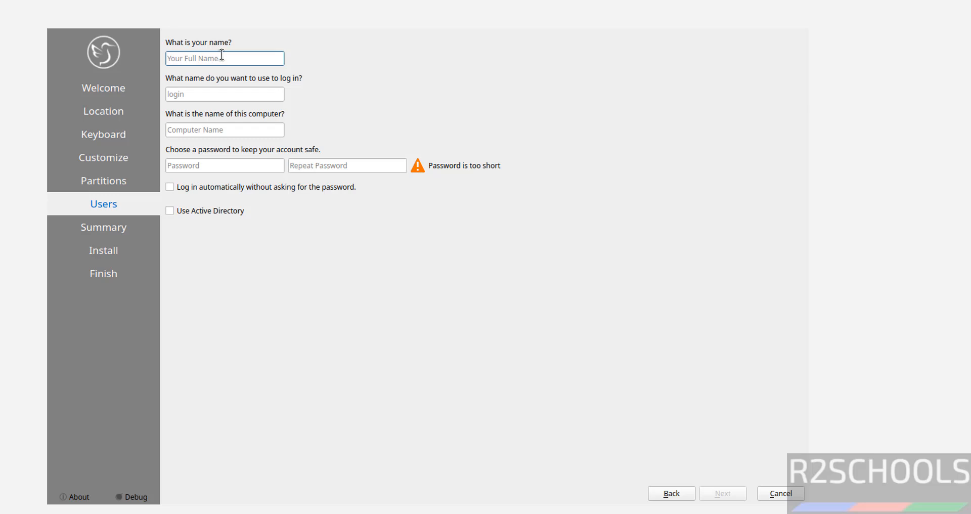
pyautogui.write('r2schools')
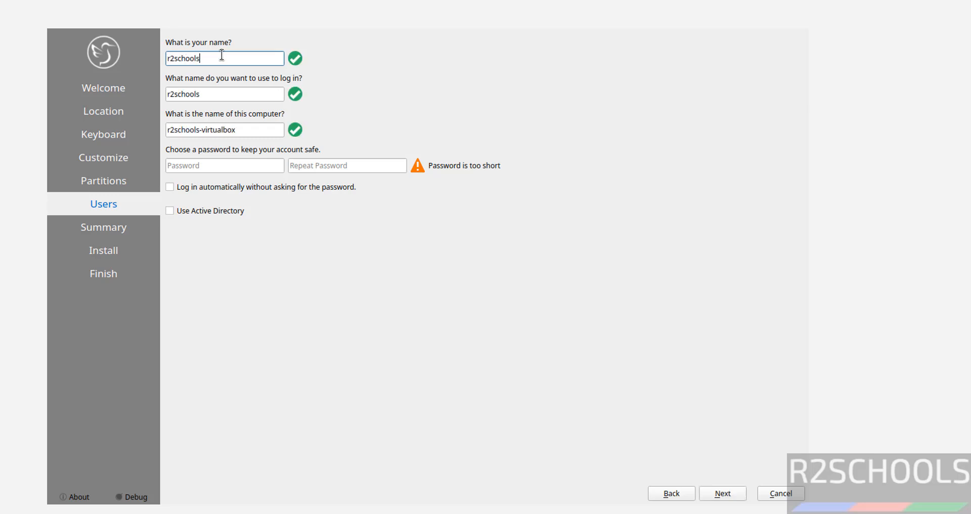
pyautogui.moveTo(250, 130); pyautogui.dragTo(135, 135)
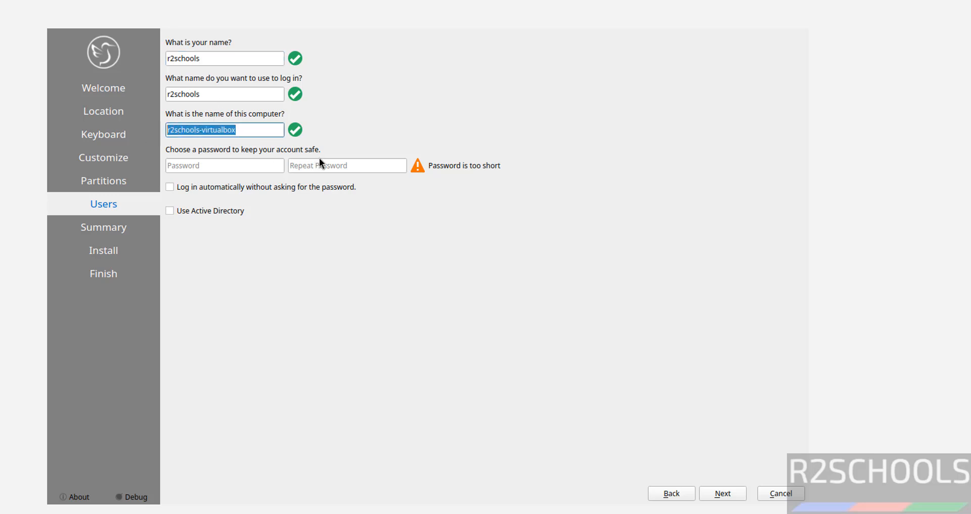
pyautogui.write('kub26vm')
# - Enter and confirm the account password, then go on to the Summary page
pyautogui.click(222, 164)
pyautogui.write('admin@123')
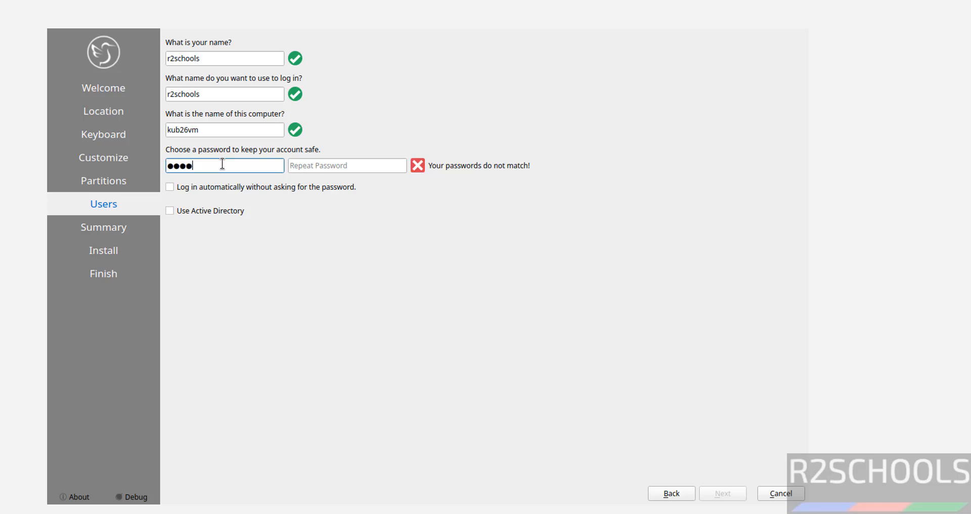
pyautogui.press('Tab')
pyautogui.write('admin@123')
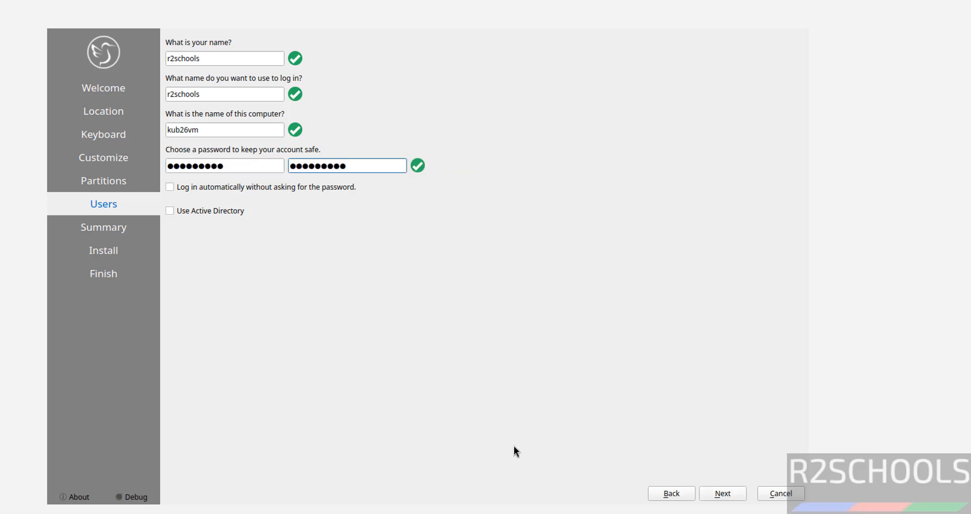
pyautogui.click(723, 493)
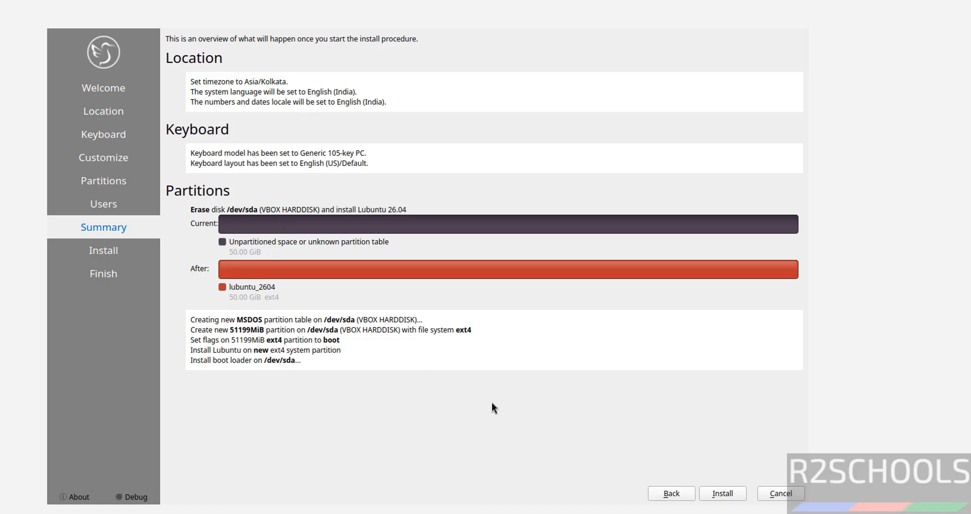
# - Install Lubuntu 26.04 onto the erased 50 GiB disk, then finish with Restart now
pyautogui.click(716, 488)
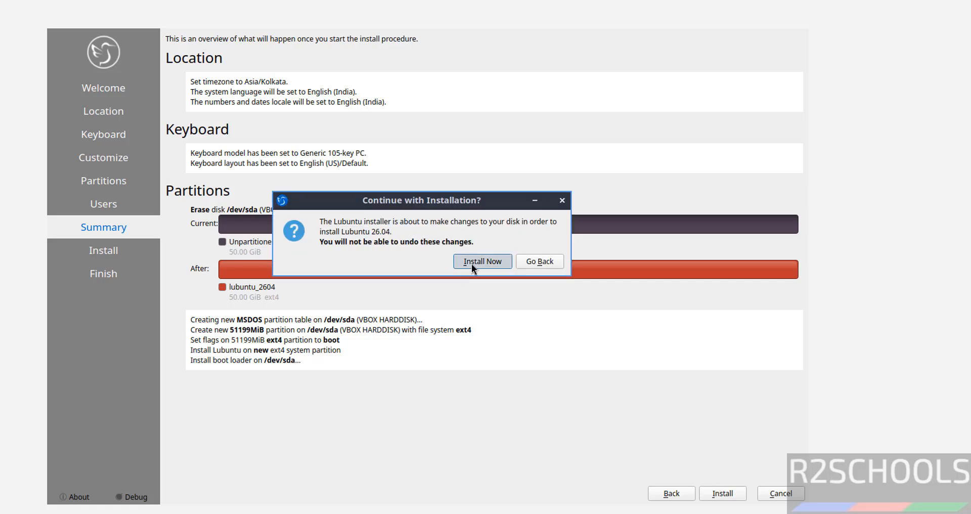
pyautogui.click(482, 261)
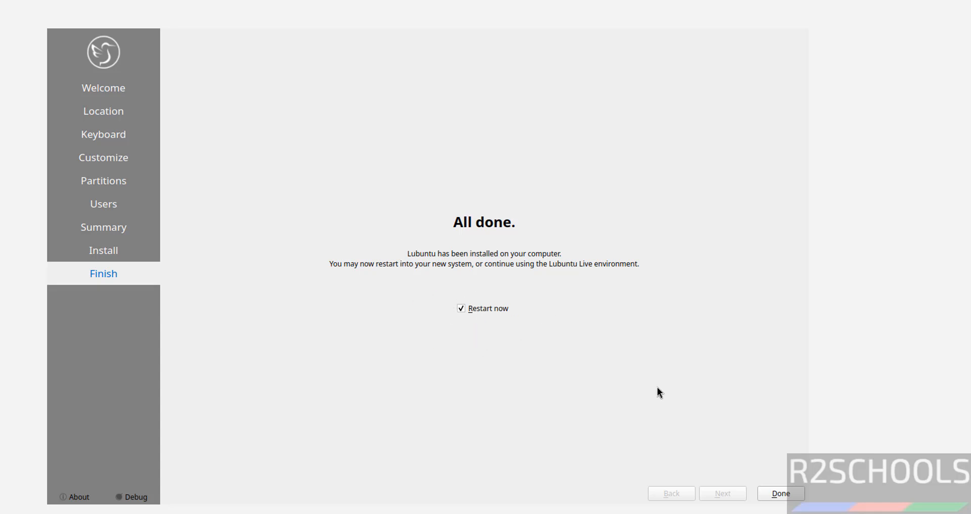
pyautogui.click(775, 495)
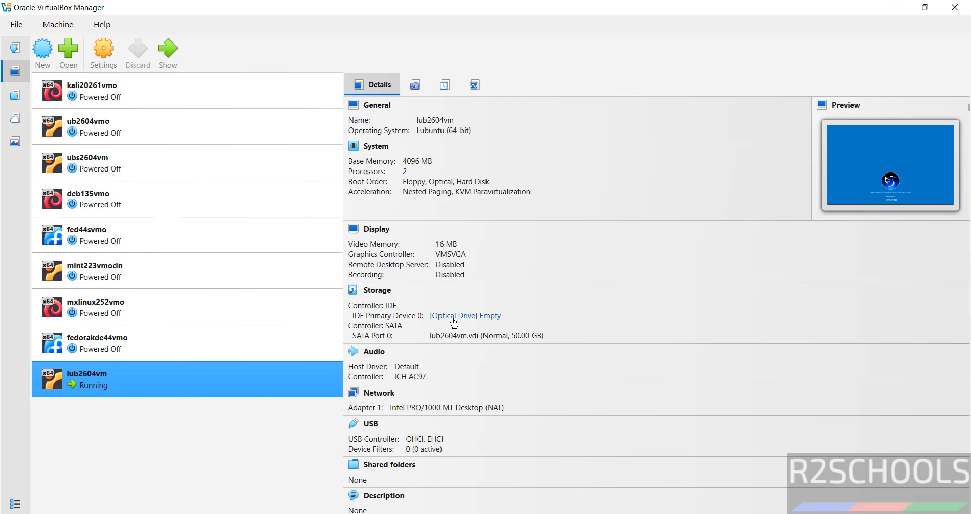
# - Verify lub2604vm's optical drive is empty, continue the VM reboot, and sign in with the account password
pyautogui.click(454, 319)
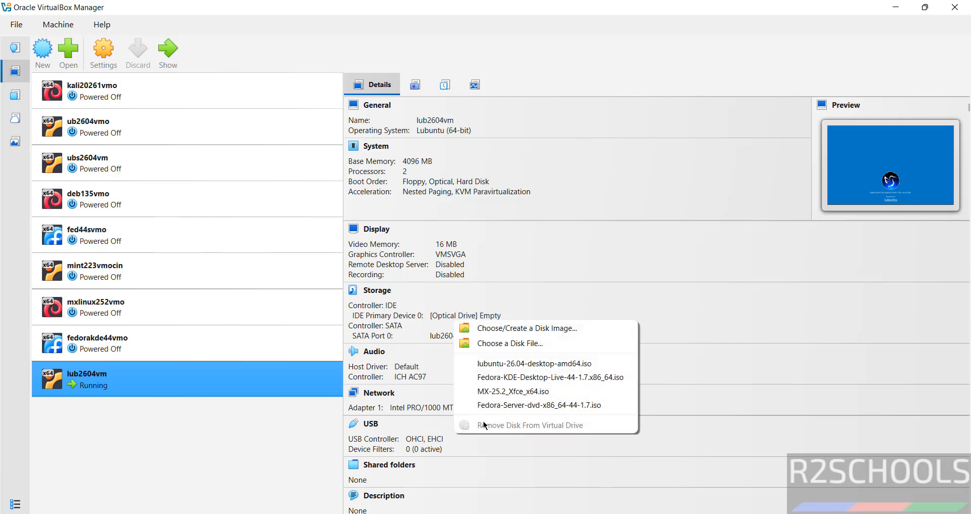
pyautogui.click(266, 448)
pyautogui.hotkey('alt', 'Tab')
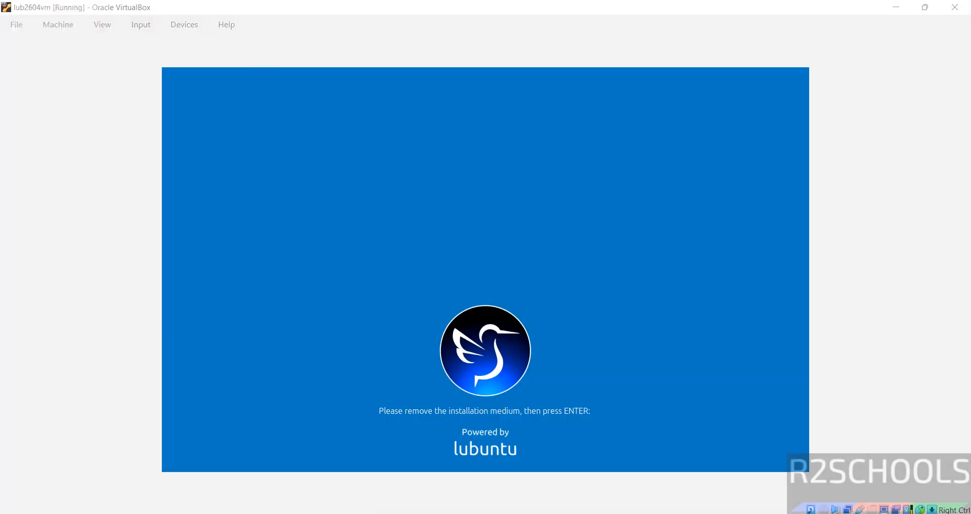
pyautogui.press('Return')
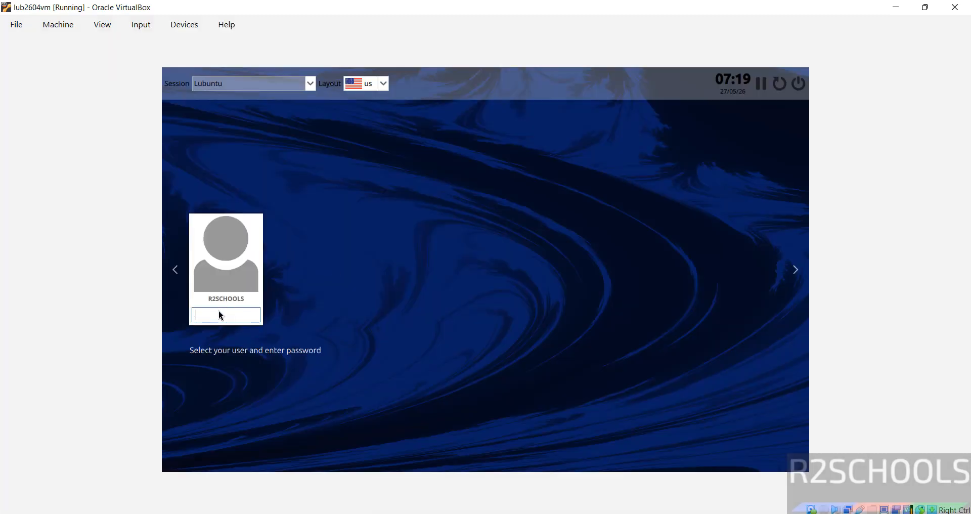
pyautogui.click(219, 311)
pyautogui.write('•••••••••')
pyautogui.press('Return')
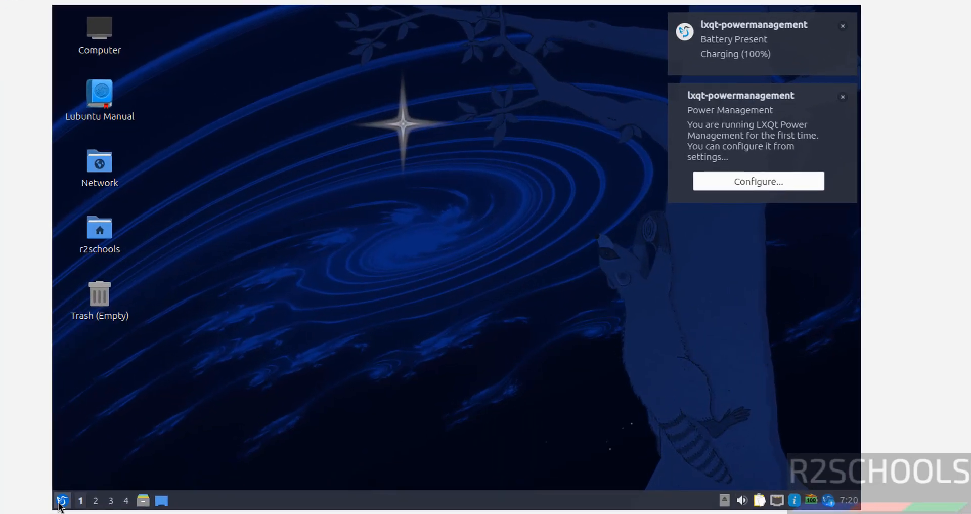
# - Launch QTerminal and display the release details with more /etc/os-release
pyautogui.click(60, 502)
pyautogui.write('t')
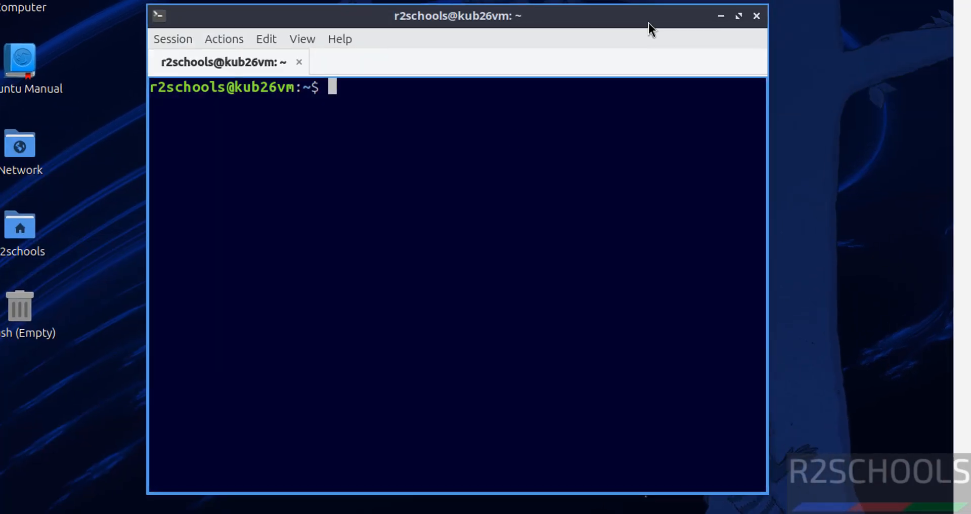
pyautogui.write('more ')
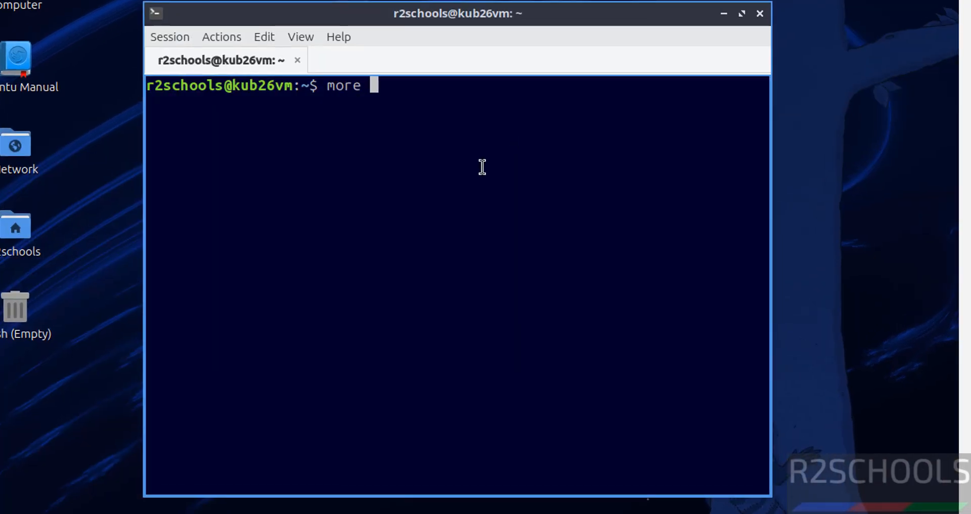
pyautogui.write('/etc/')
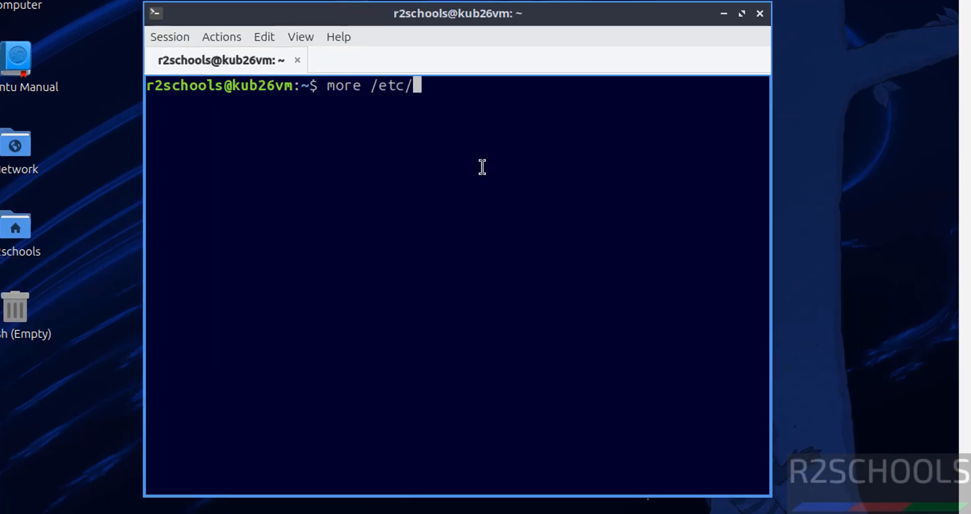
pyautogui.write('os-r')
pyautogui.press('Tab')
pyautogui.press('Return')
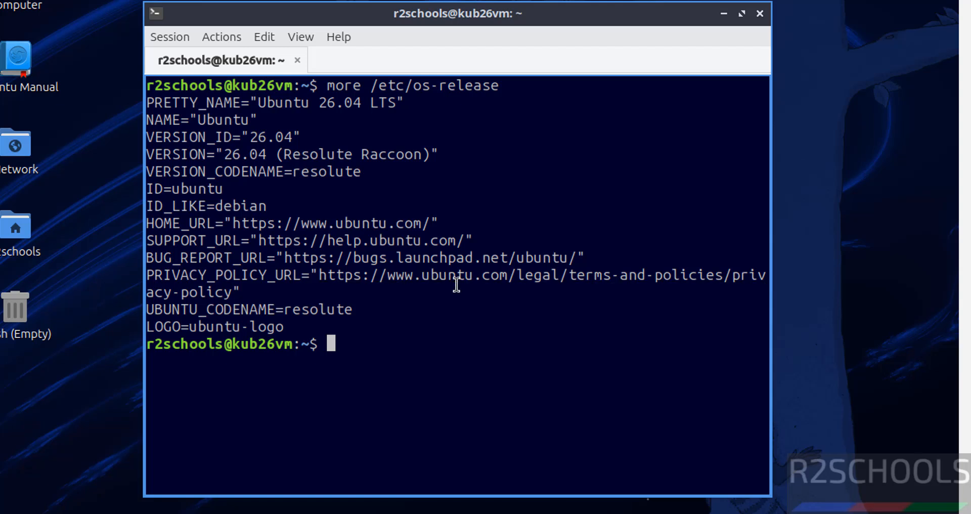
# - Clear the terminal, run sudo apt update && sudo apt upgrade with the admin password, and confirm with y
pyautogui.hotkey('ctrl', 'l')
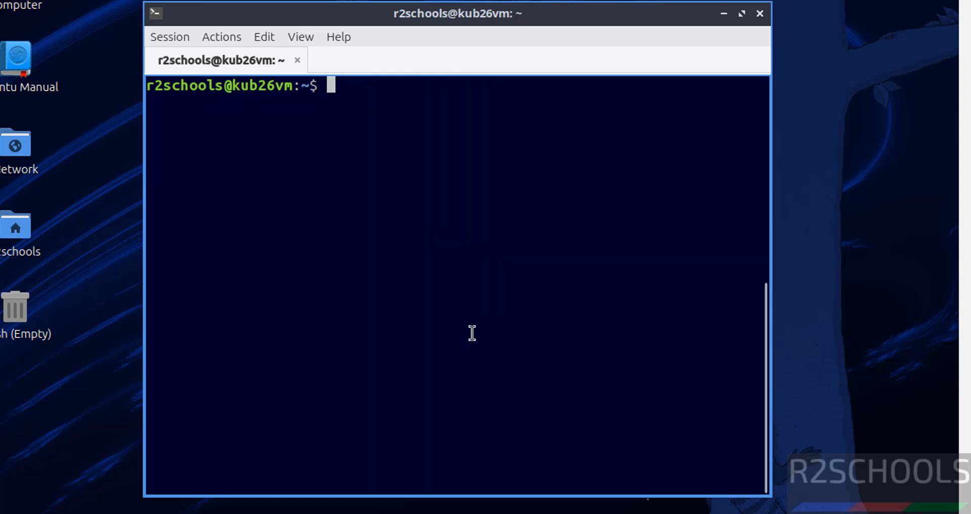
pyautogui.write('sudo ')
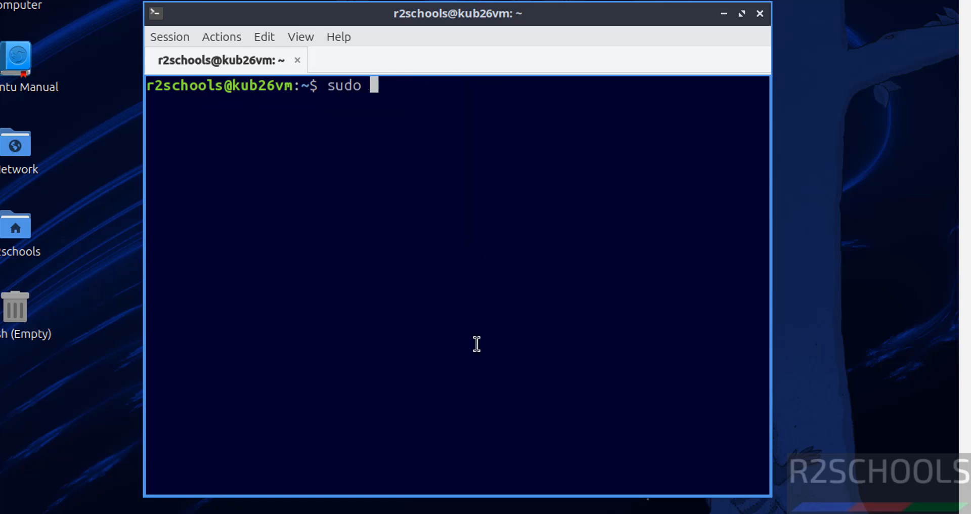
pyautogui.write('apt update')
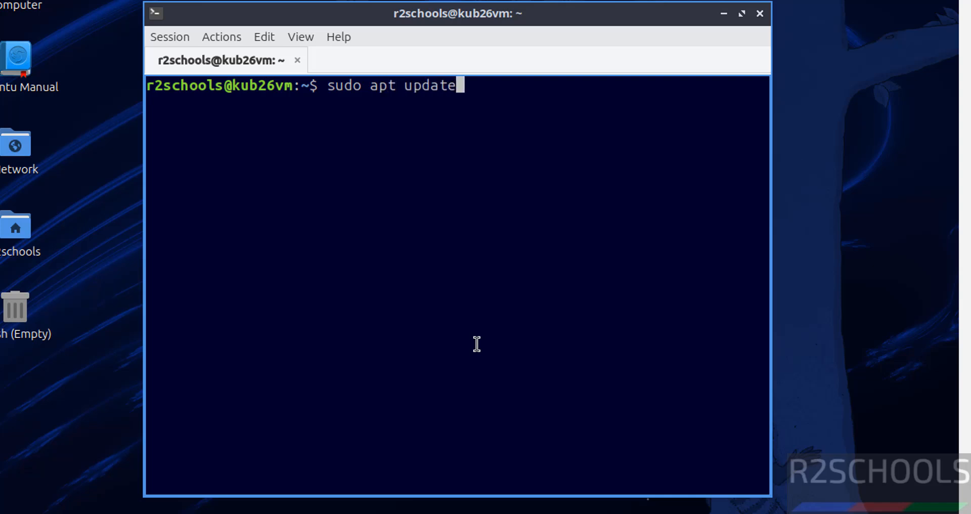
pyautogui.write(' && sudo')
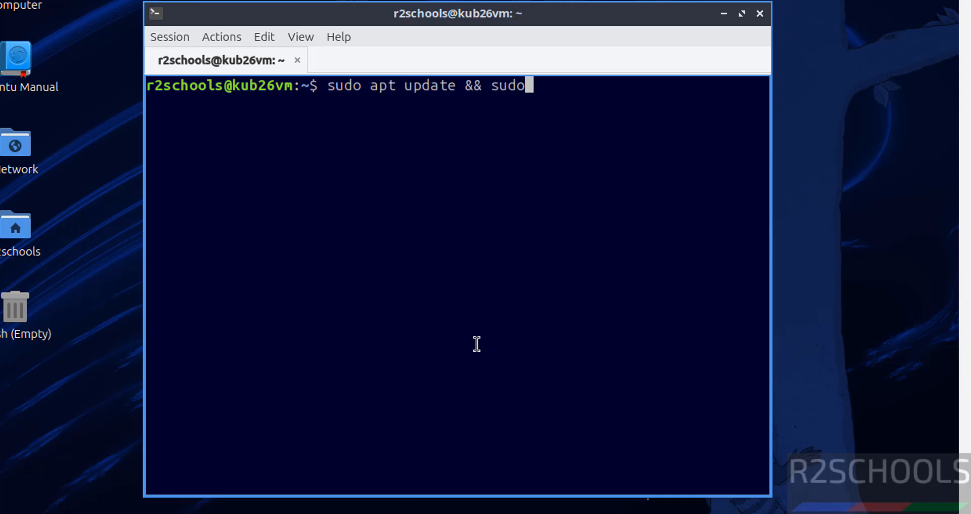
pyautogui.write(' apt upgrade')
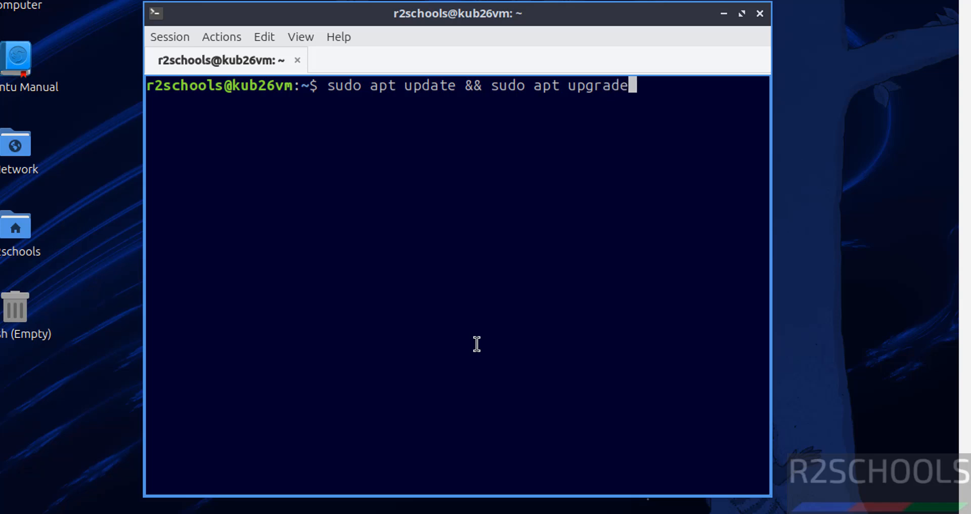
pyautogui.press('Return')
pyautogui.write('*********')
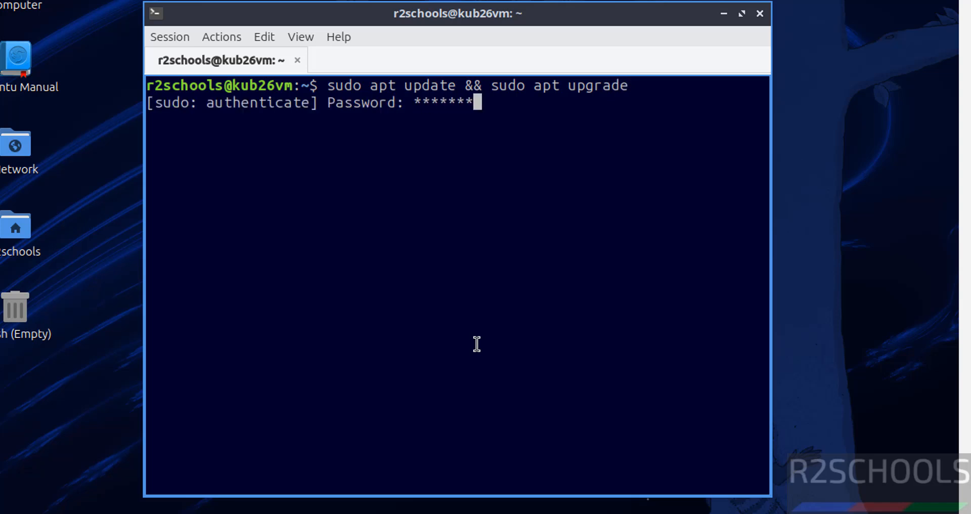
pyautogui.press('Return')
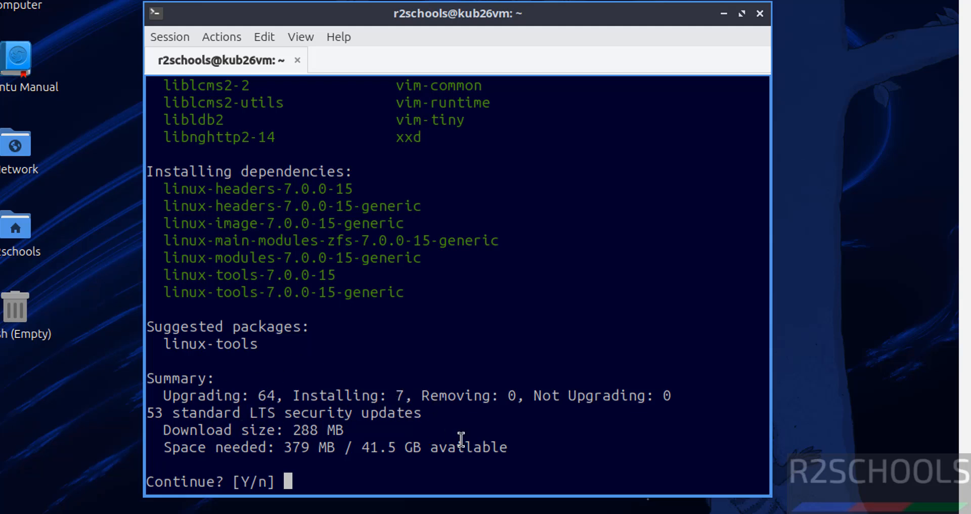
pyautogui.write('y')
pyautogui.press('Return')
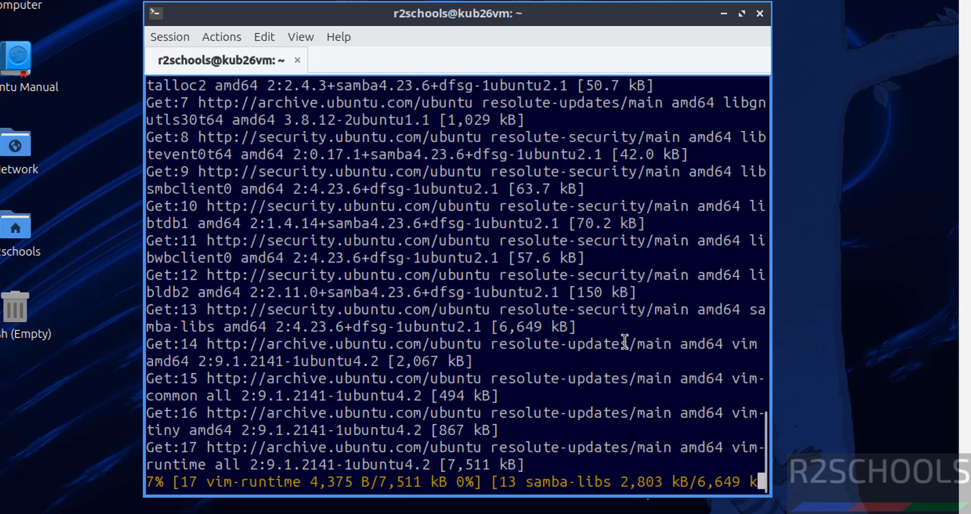